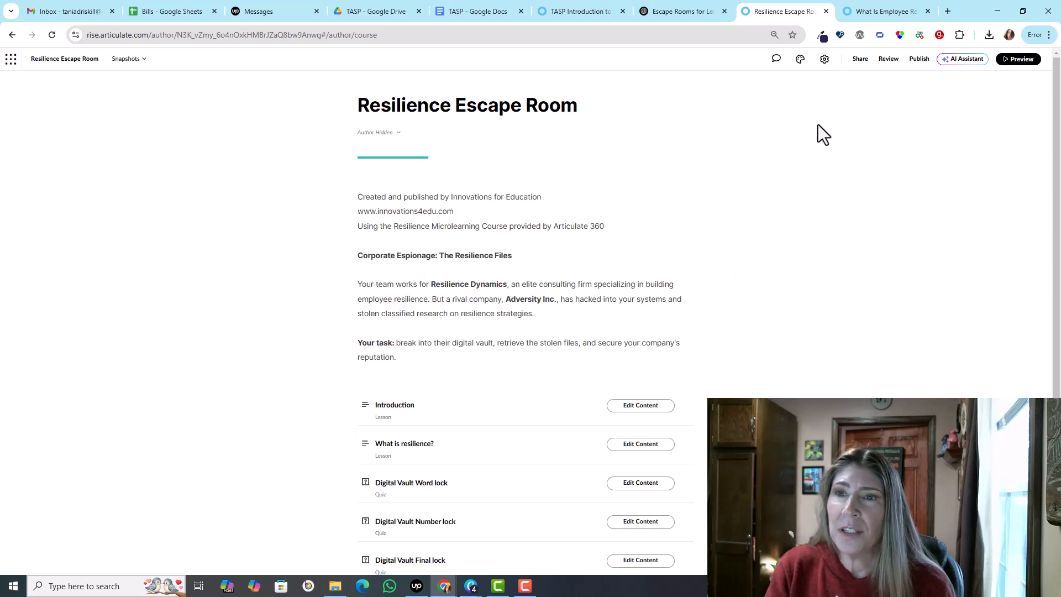
Step: Open the label settings of the Resilience Escape Room course and choose the Escape Room label set
{"action": "left_click", "coordinate": [824, 58]}
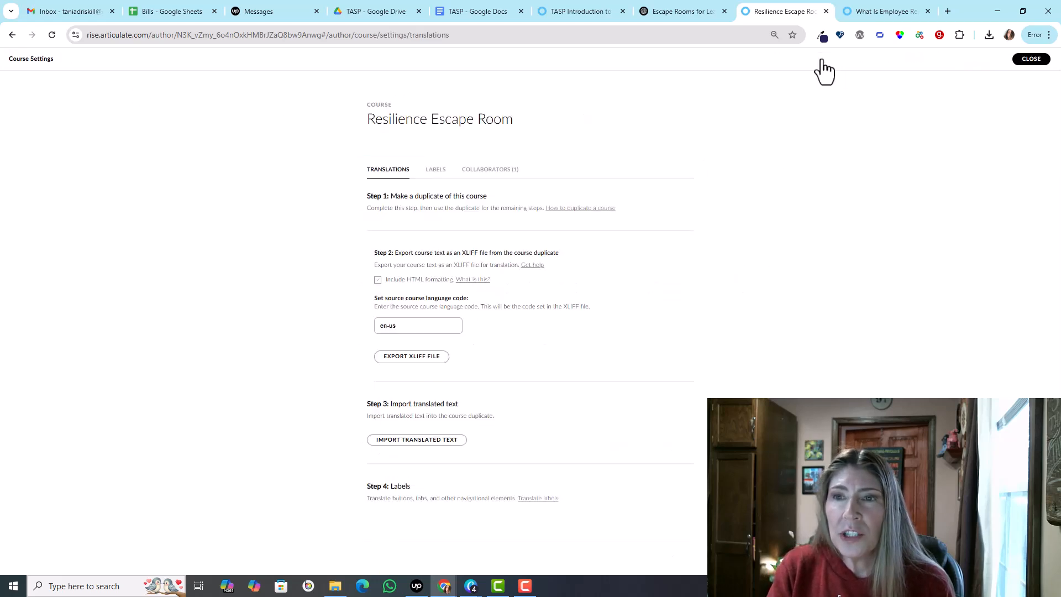
{"action": "left_click", "coordinate": [434, 172]}
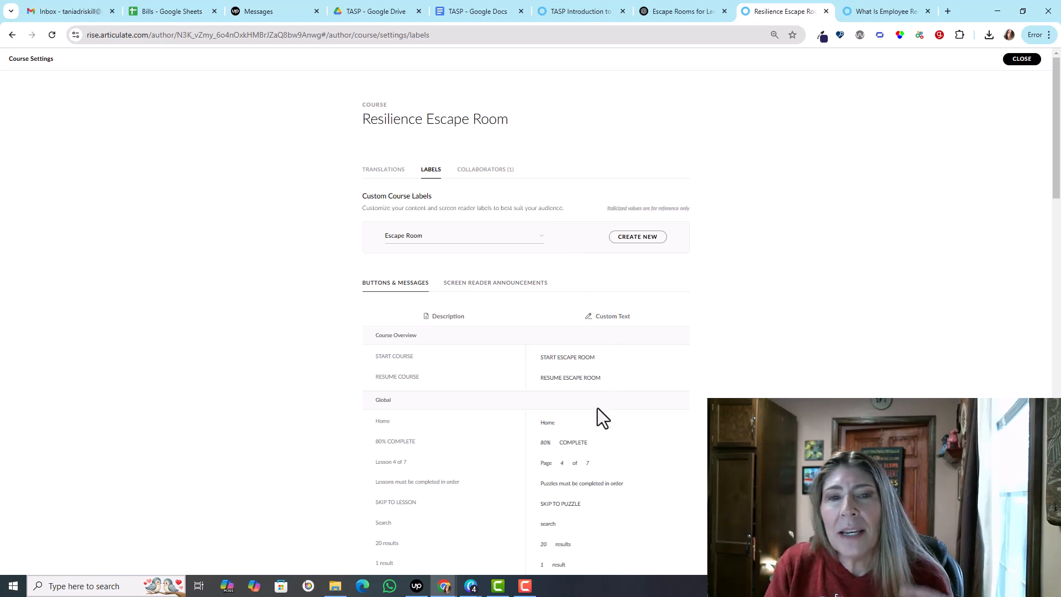
{"action": "left_click", "coordinate": [540, 240]}
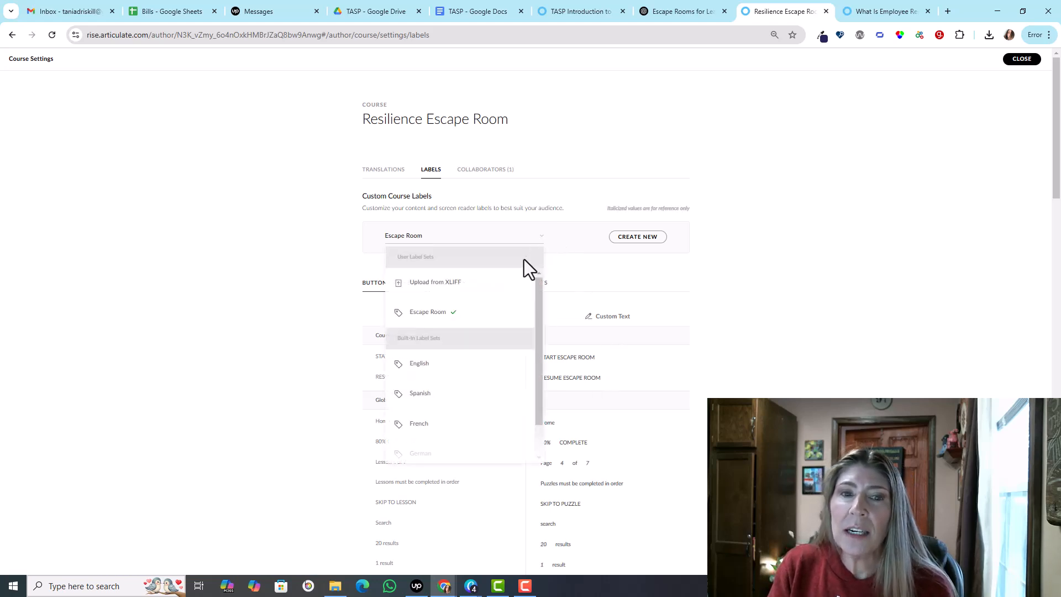
{"action": "left_click", "coordinate": [458, 316]}
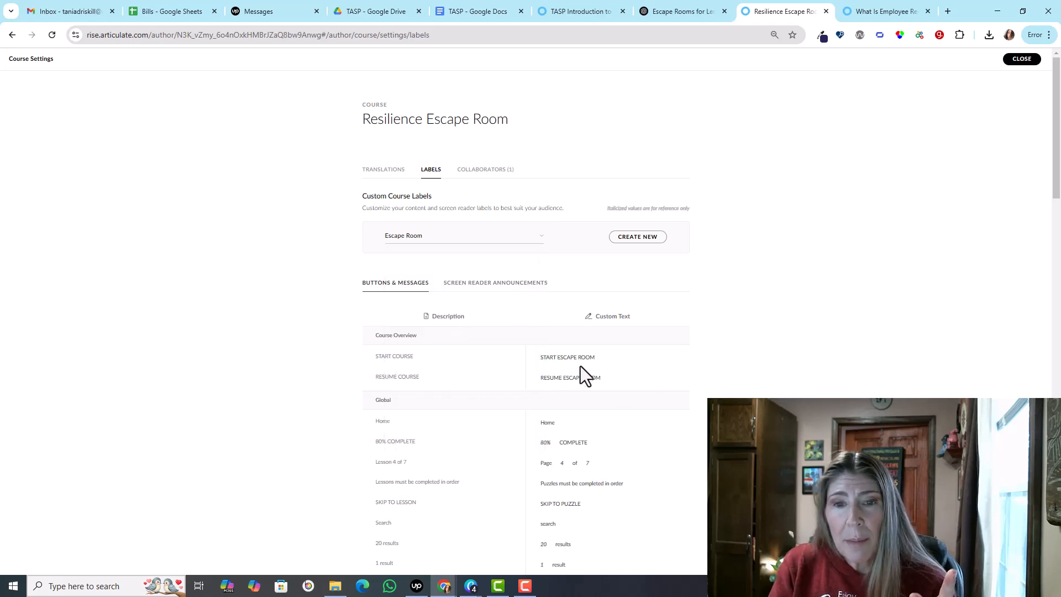
{"action": "scroll", "coordinate": [586, 486], "scroll_direction": "down", "scroll_amount": 9}
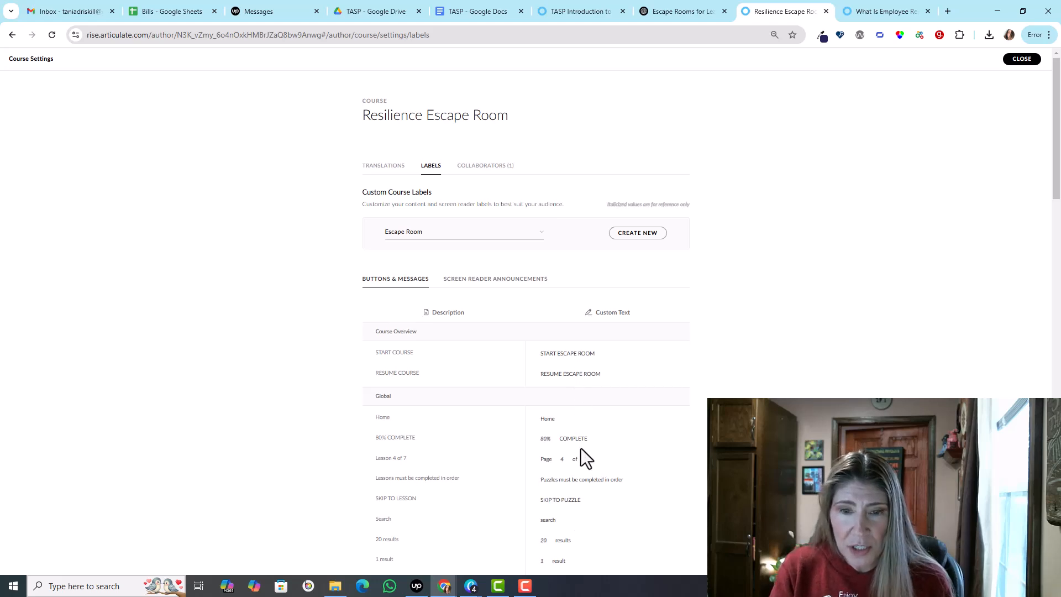
{"action": "scroll", "coordinate": [587, 475], "scroll_direction": "up", "scroll_amount": 7}
{"action": "scroll", "coordinate": [586, 458], "scroll_direction": "up", "scroll_amount": 2}
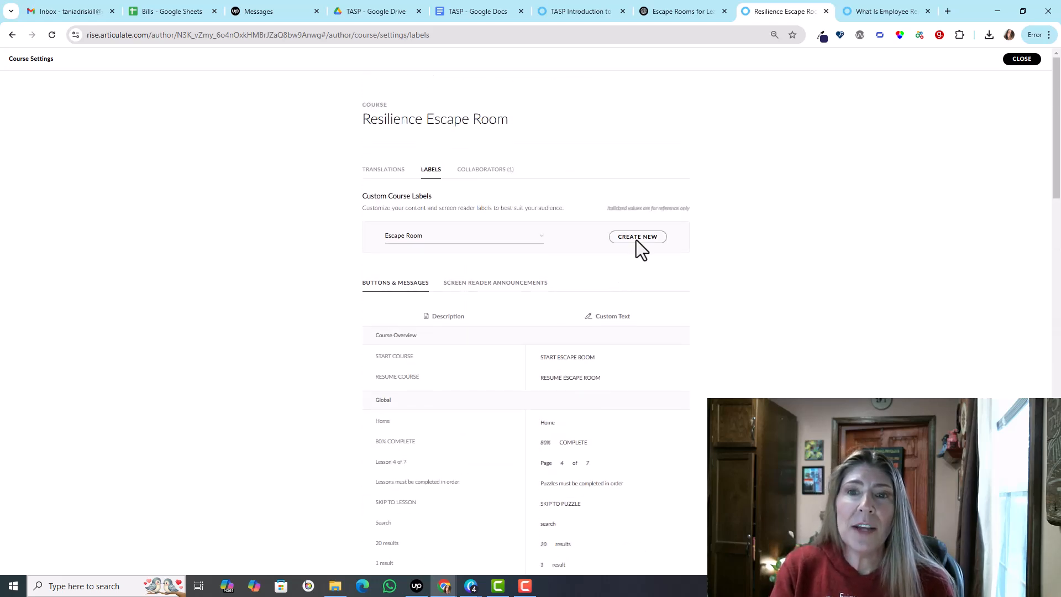
Step: View the naming prompt for a new custom label set, dismiss it, and keep the Escape Room label set selected
{"action": "left_click", "coordinate": [635, 238]}
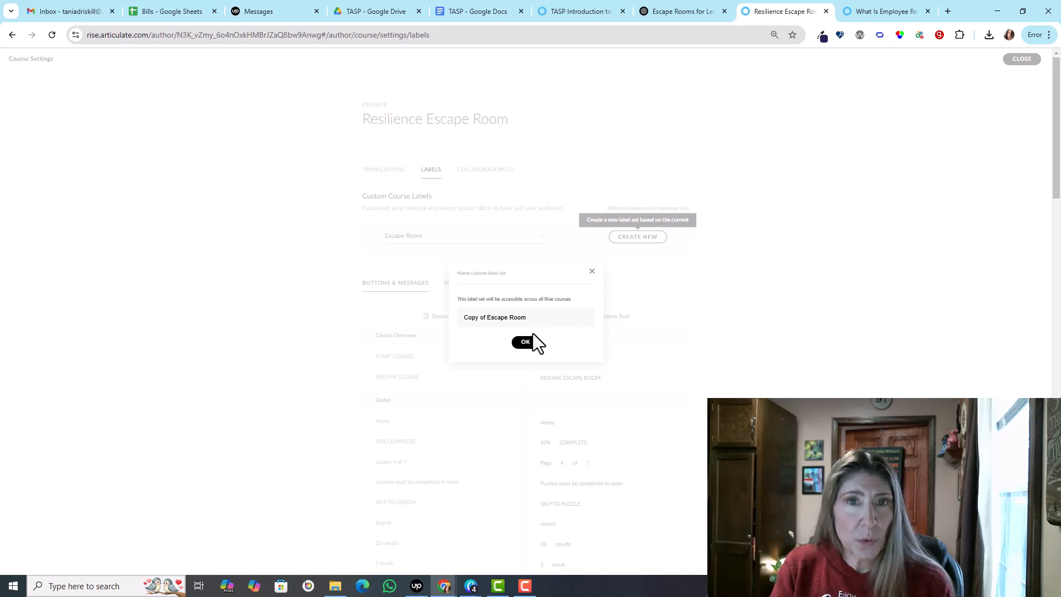
{"action": "left_click", "coordinate": [593, 272]}
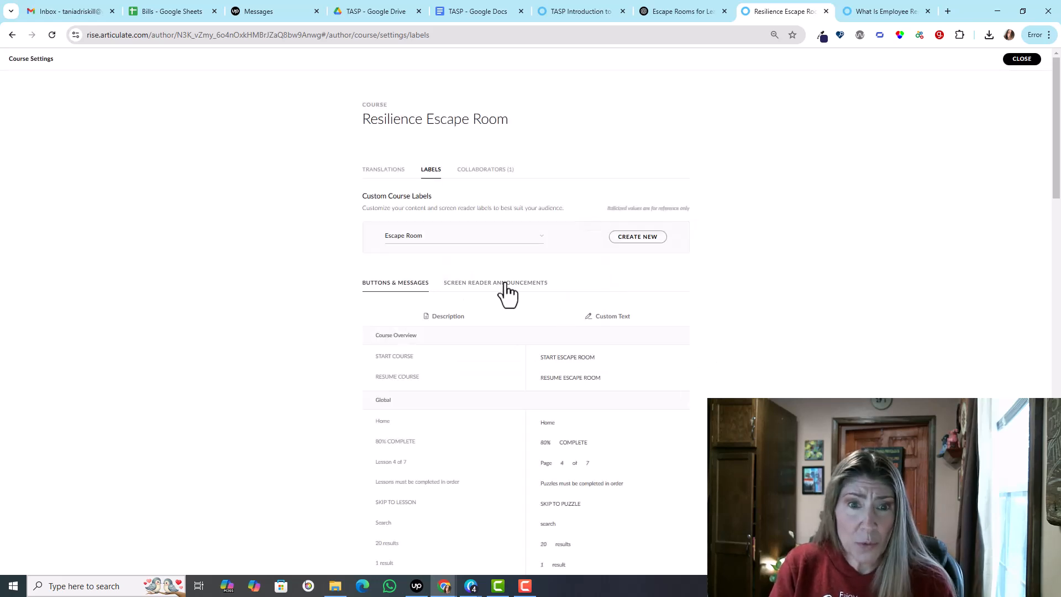
{"action": "left_click", "coordinate": [492, 239]}
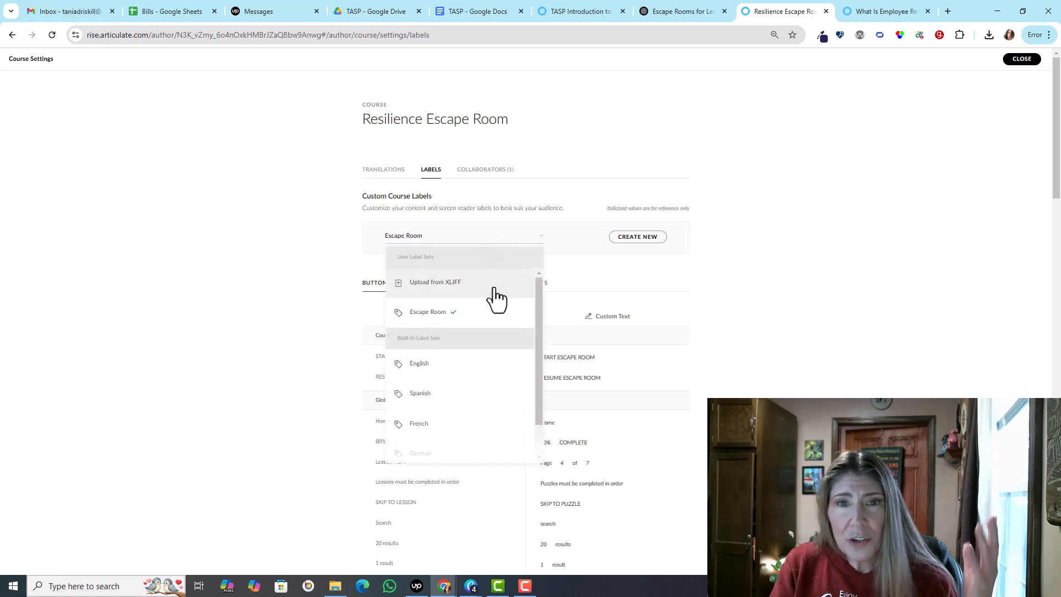
{"action": "left_click", "coordinate": [466, 315]}
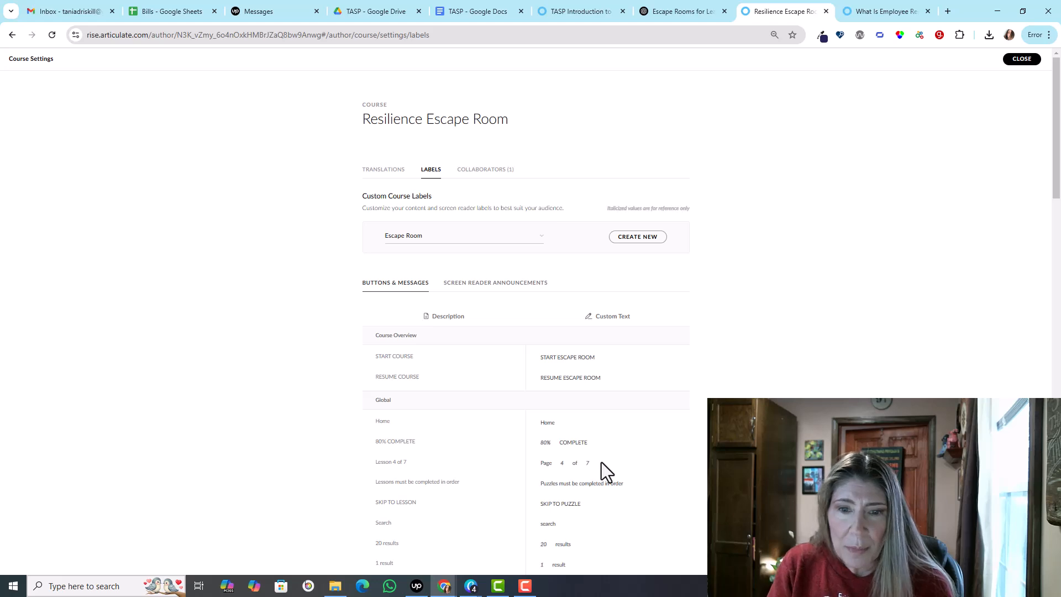
Step: Review the Escape Room set's custom text for course overview, global, quiz and timed quiz labels, and return to the course outline
{"action": "scroll", "coordinate": [602, 462], "scroll_direction": "down", "scroll_amount": 2}
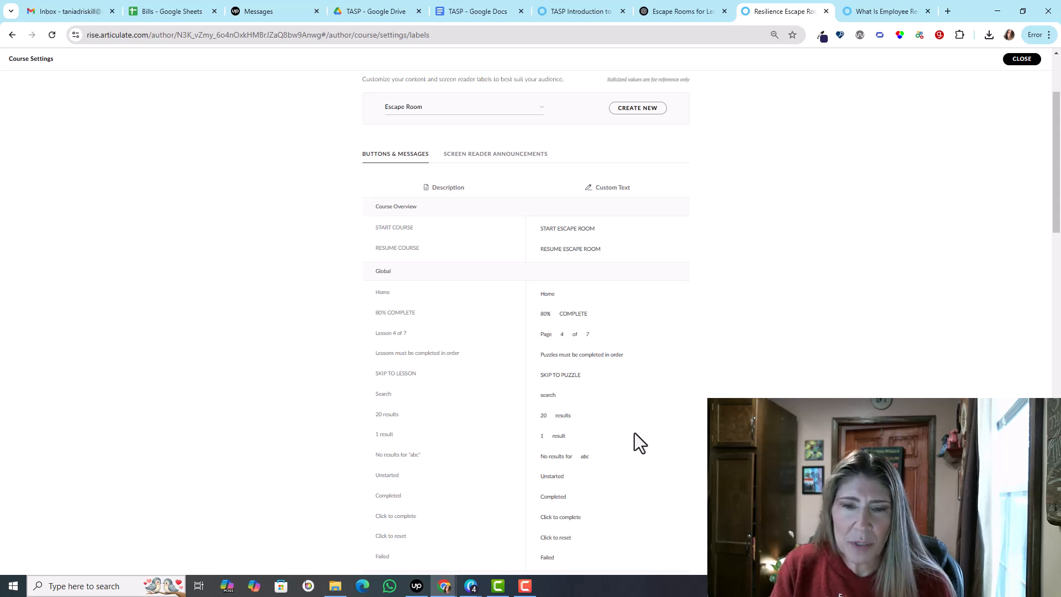
{"action": "scroll", "coordinate": [609, 455], "scroll_direction": "down", "scroll_amount": 2}
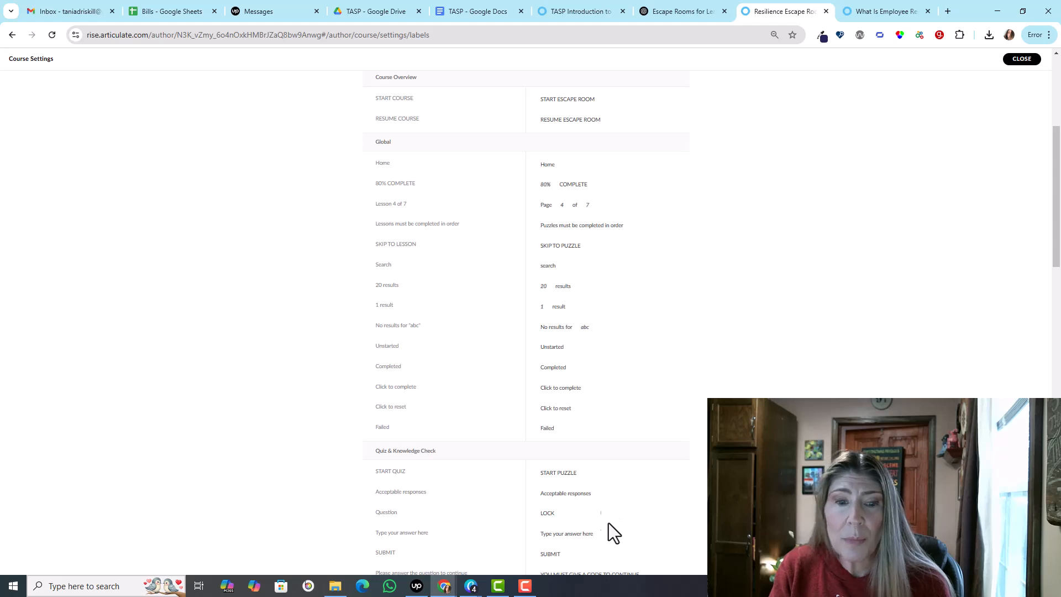
{"action": "scroll", "coordinate": [609, 523], "scroll_direction": "down", "scroll_amount": 12}
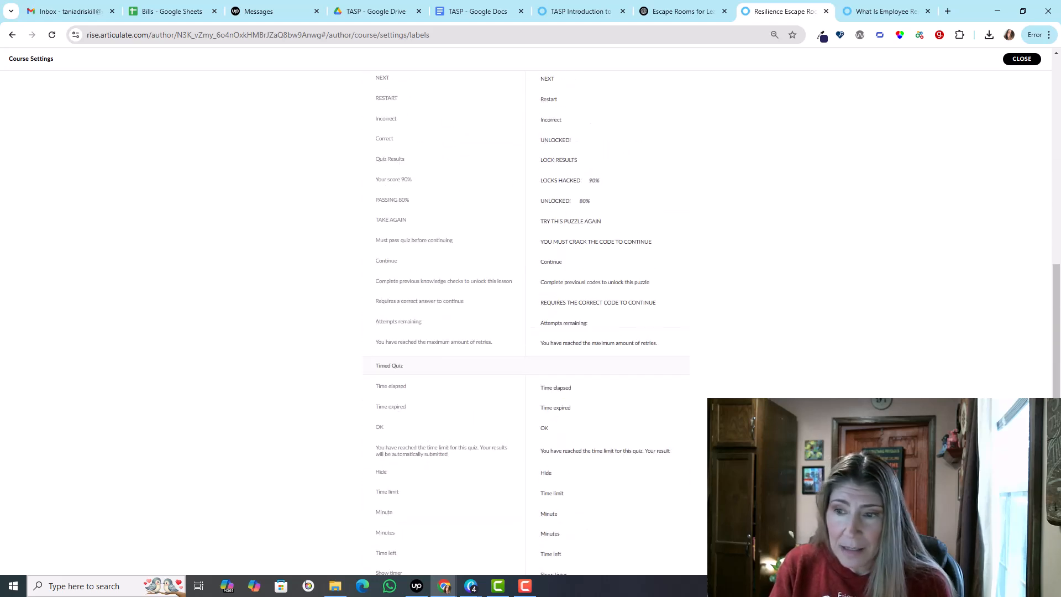
{"action": "left_click_drag", "start_coordinate": [1054, 338], "coordinate": [1056, 125]}
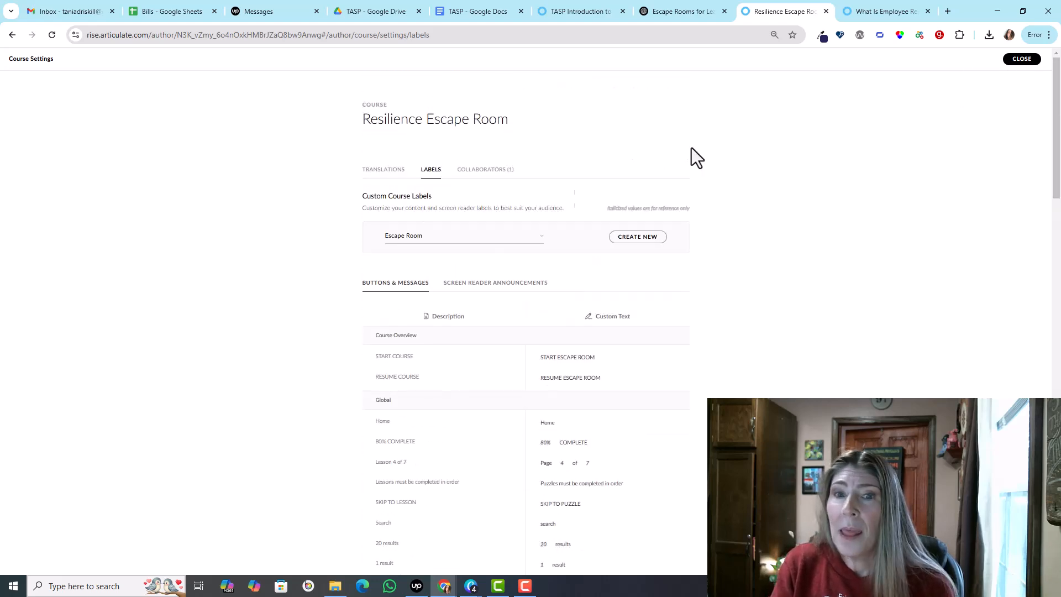
{"action": "left_click", "coordinate": [1008, 61]}
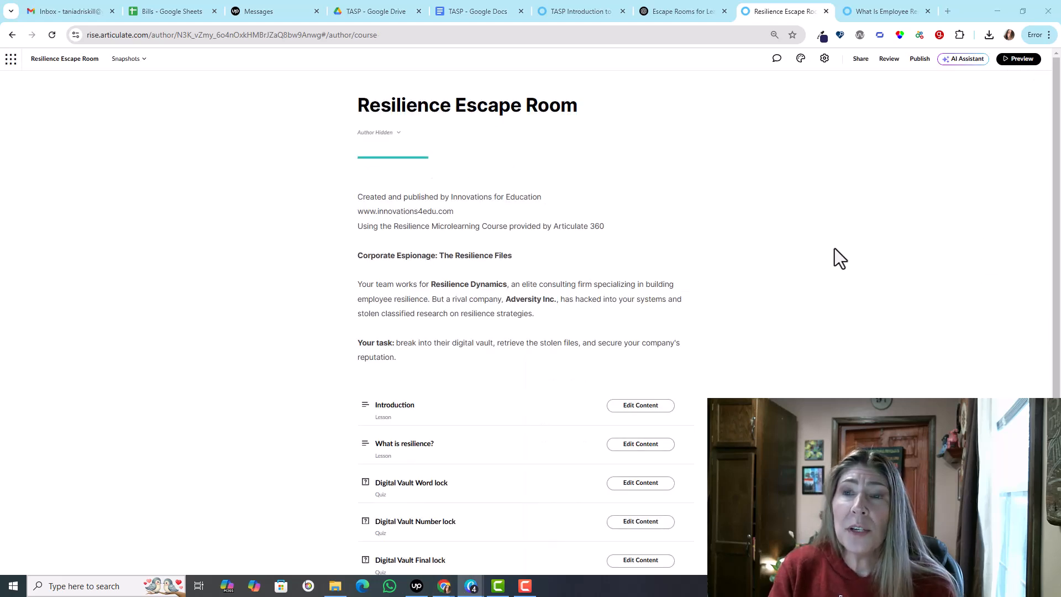
Step: Look at the course theme and its navigation settings
{"action": "left_click", "coordinate": [801, 59]}
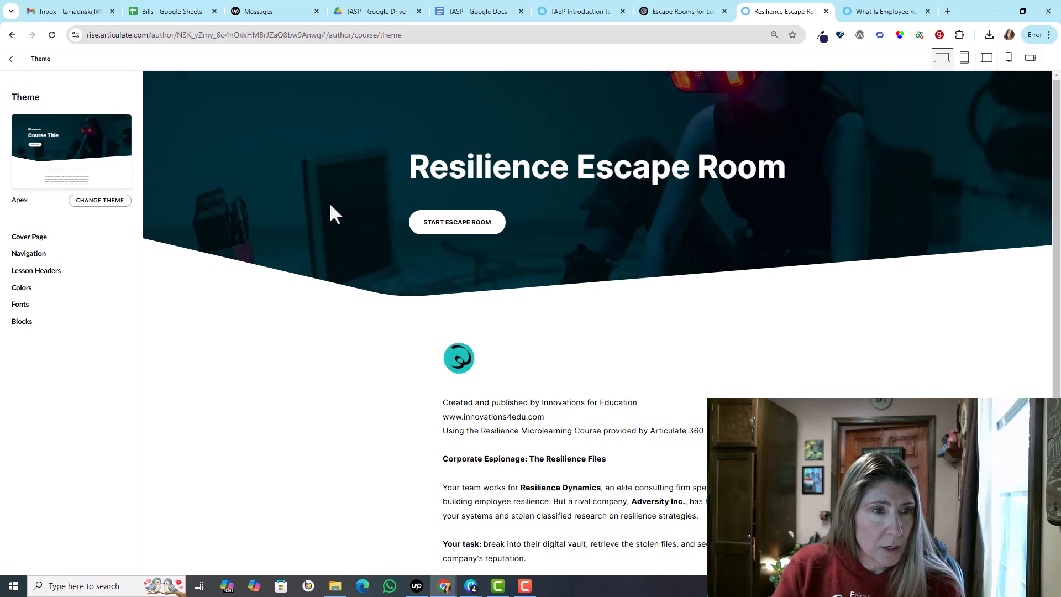
{"action": "left_click", "coordinate": [30, 254]}
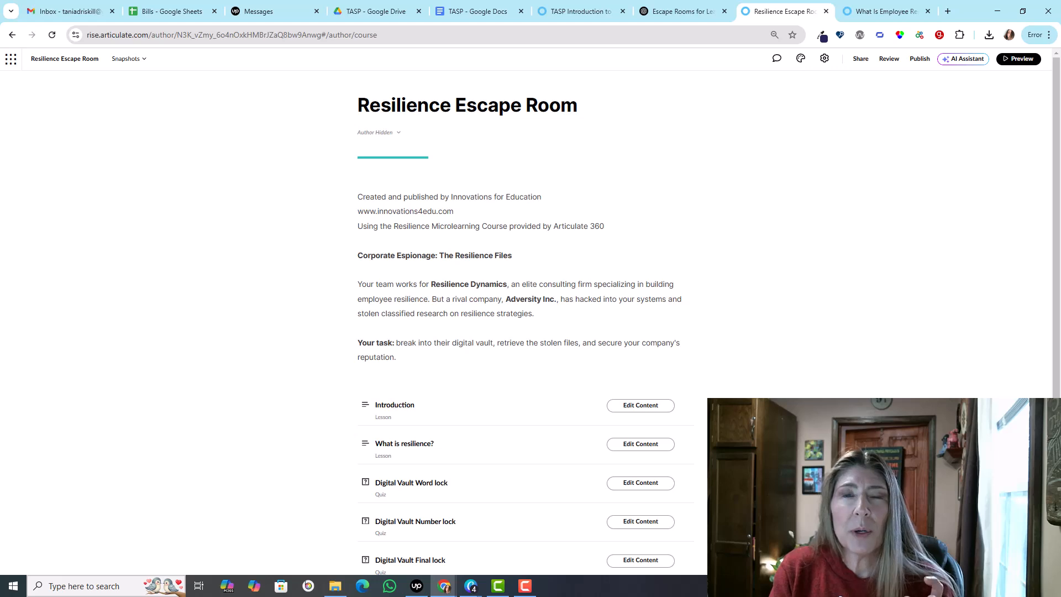
Step: Open the "What is resilience?" lesson and inspect its video block's format settings, including forward seeking
{"action": "left_click", "coordinate": [644, 448]}
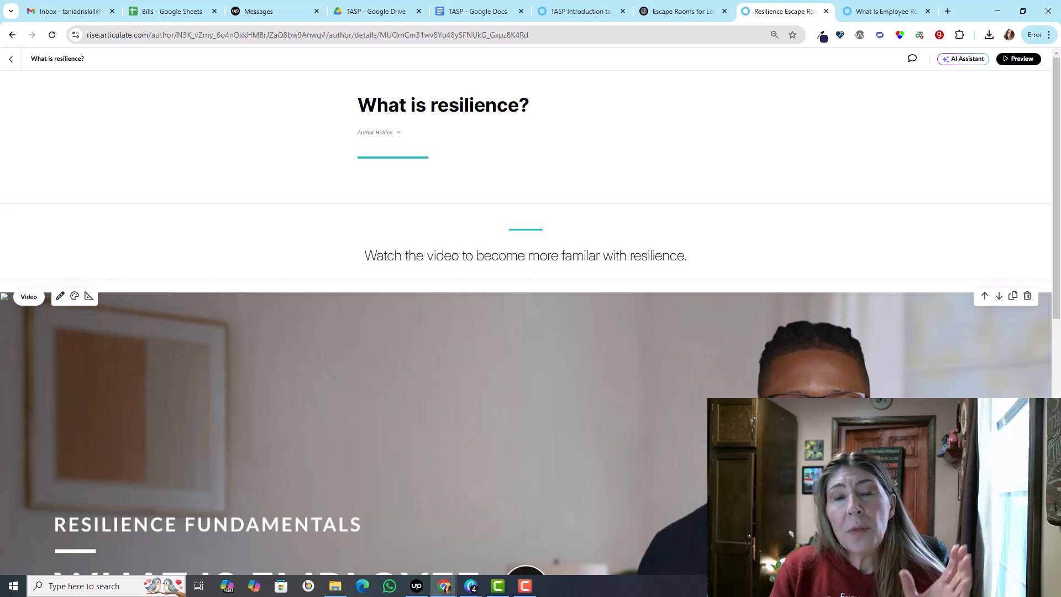
{"action": "scroll", "coordinate": [525, 332], "scroll_direction": "down", "scroll_amount": 3}
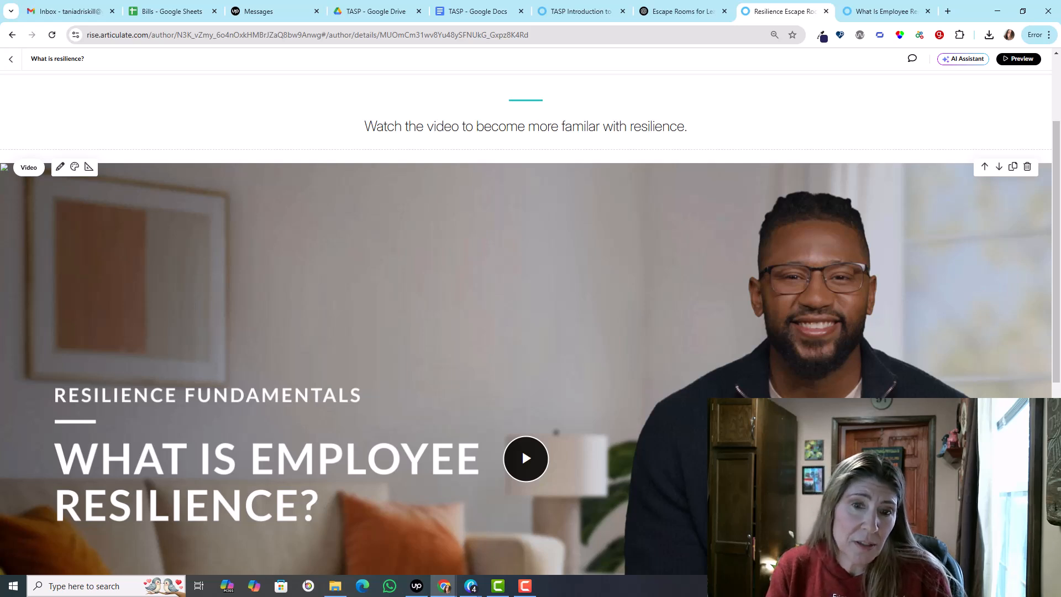
{"action": "scroll", "coordinate": [702, 473], "scroll_direction": "down", "scroll_amount": 3}
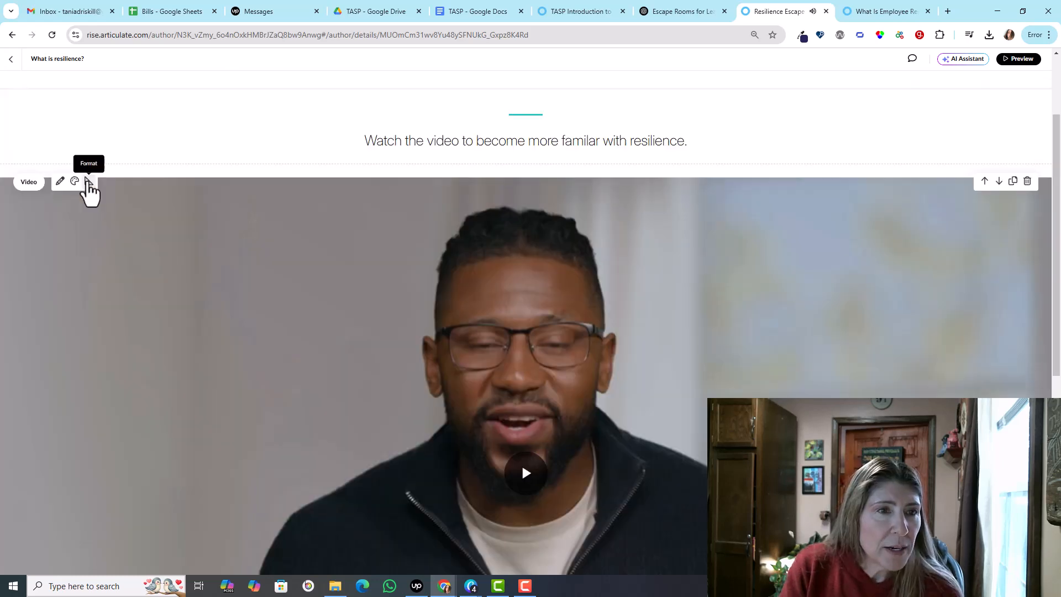
{"action": "left_click", "coordinate": [87, 183]}
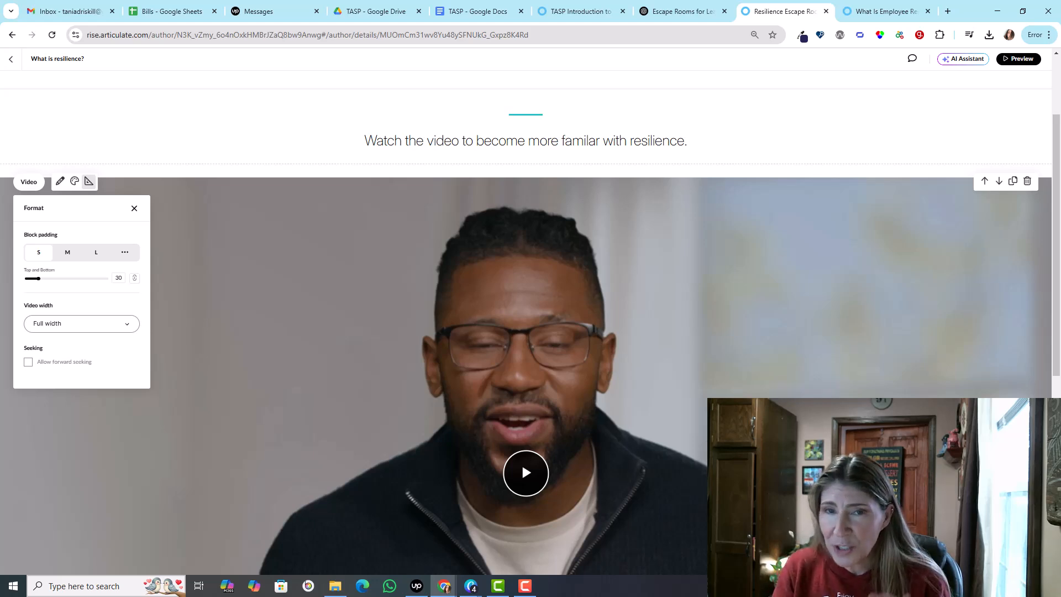
Step: Set the Continue block's completion type to Complete All Blocks Above and return to the course outline
{"action": "scroll", "coordinate": [668, 460], "scroll_direction": "down", "scroll_amount": 7}
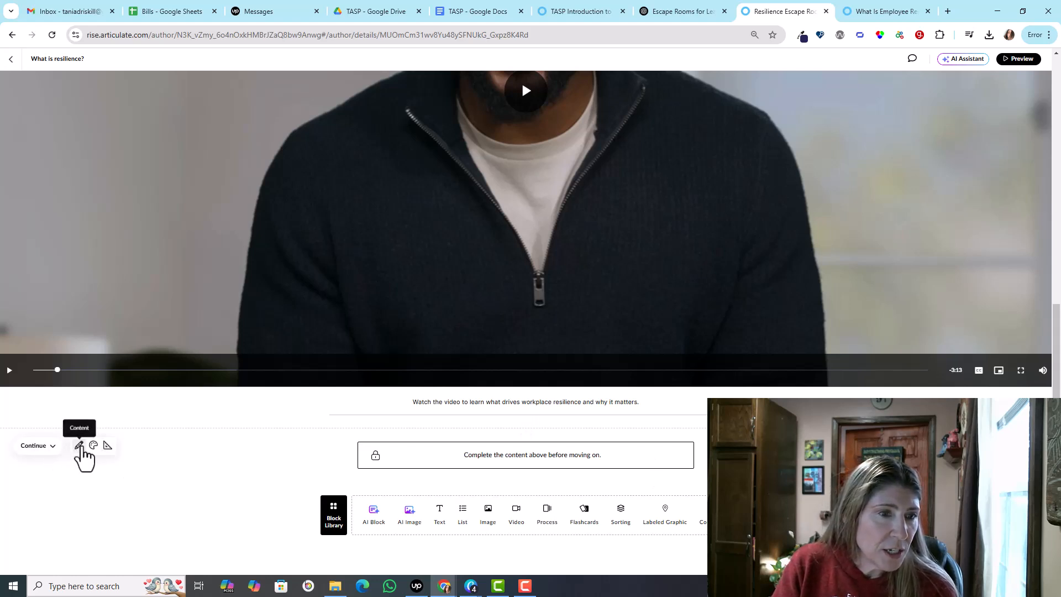
{"action": "left_click", "coordinate": [80, 446]}
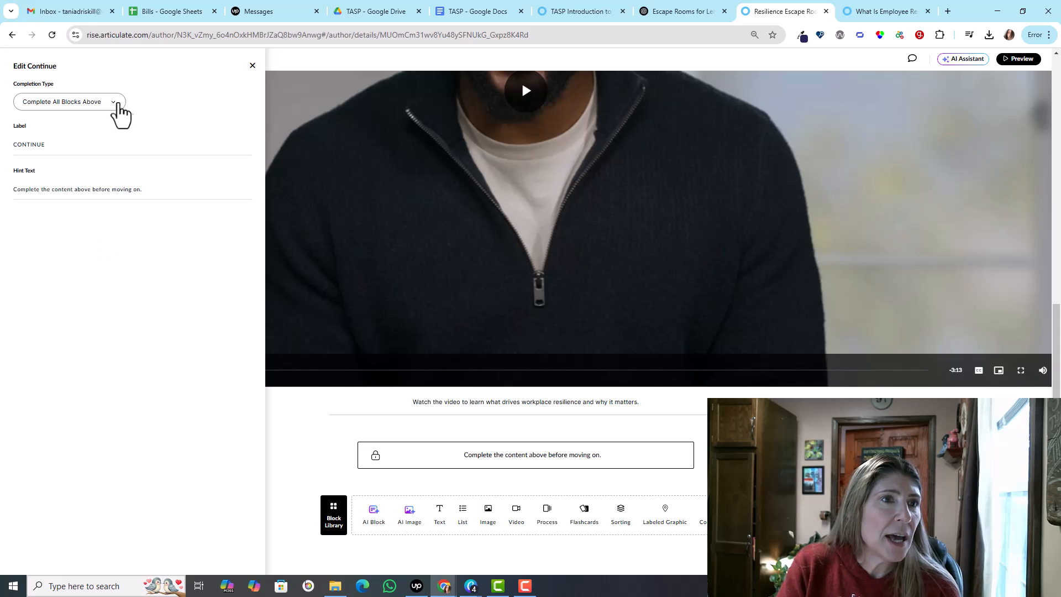
{"action": "left_click", "coordinate": [114, 103]}
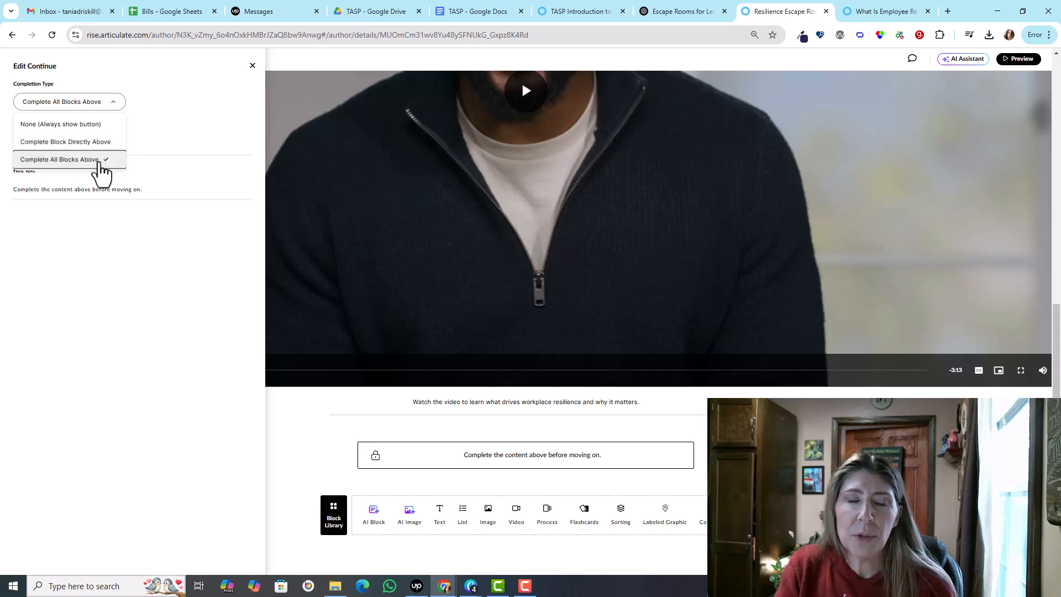
{"action": "left_click", "coordinate": [101, 161]}
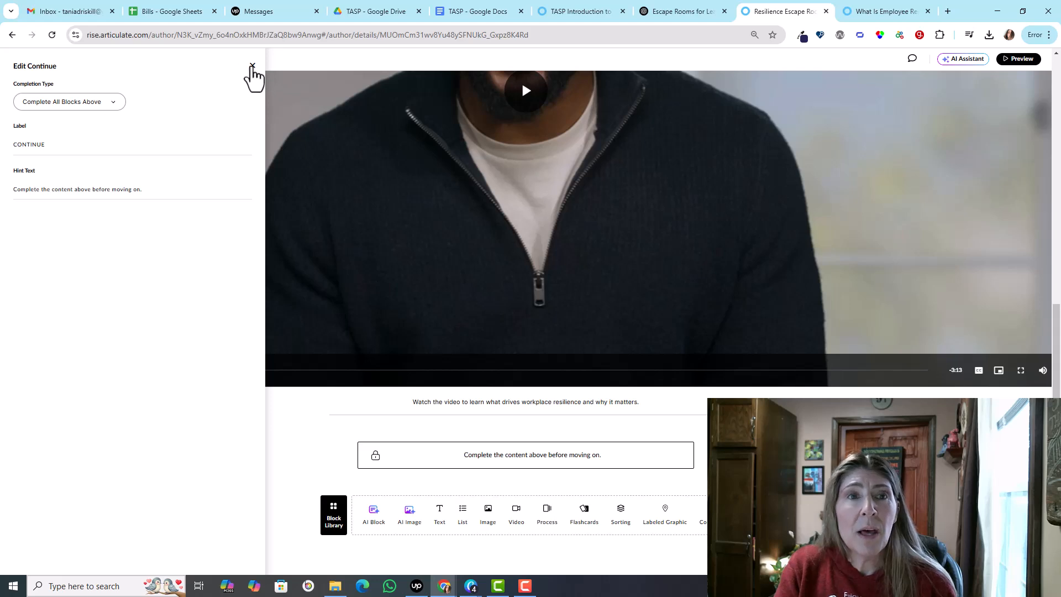
{"action": "left_click", "coordinate": [252, 67]}
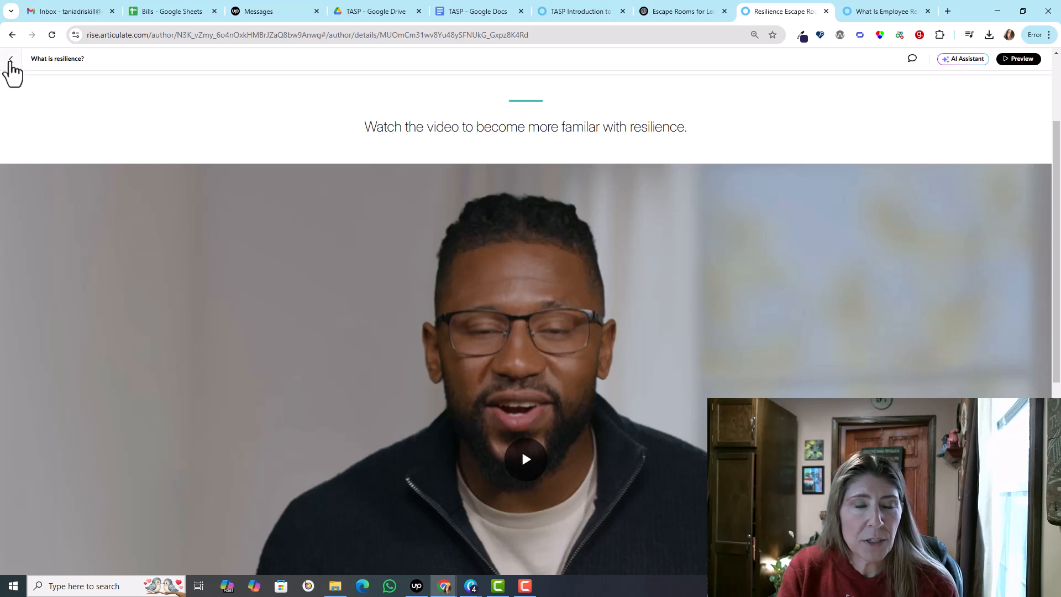
{"action": "left_click", "coordinate": [10, 60]}
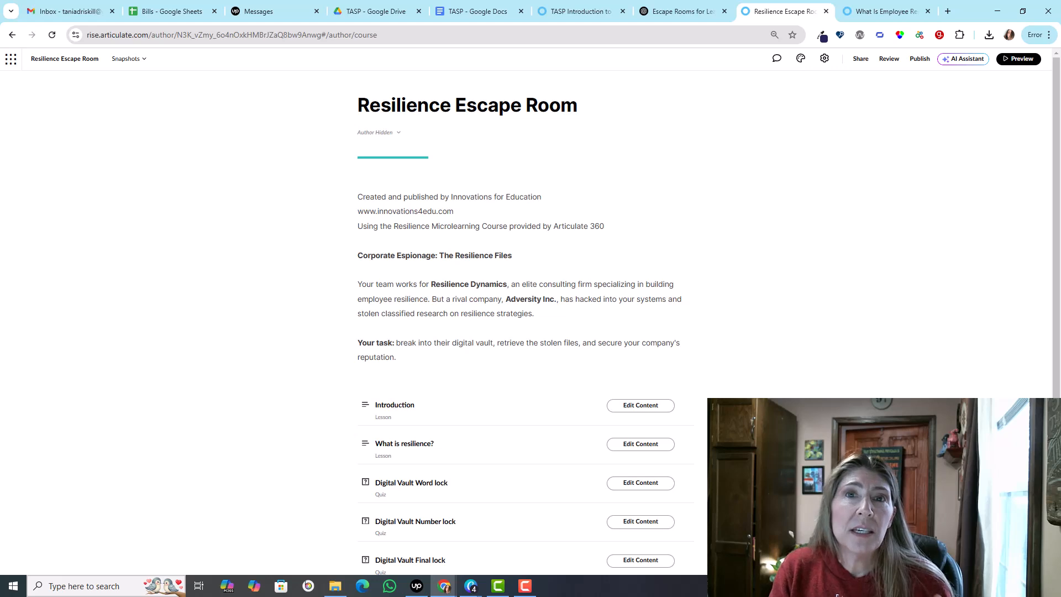
Step: Open the Digital Vault Word lock quiz and examine its question and title screen
{"action": "scroll", "coordinate": [558, 345], "scroll_direction": "down", "scroll_amount": 3}
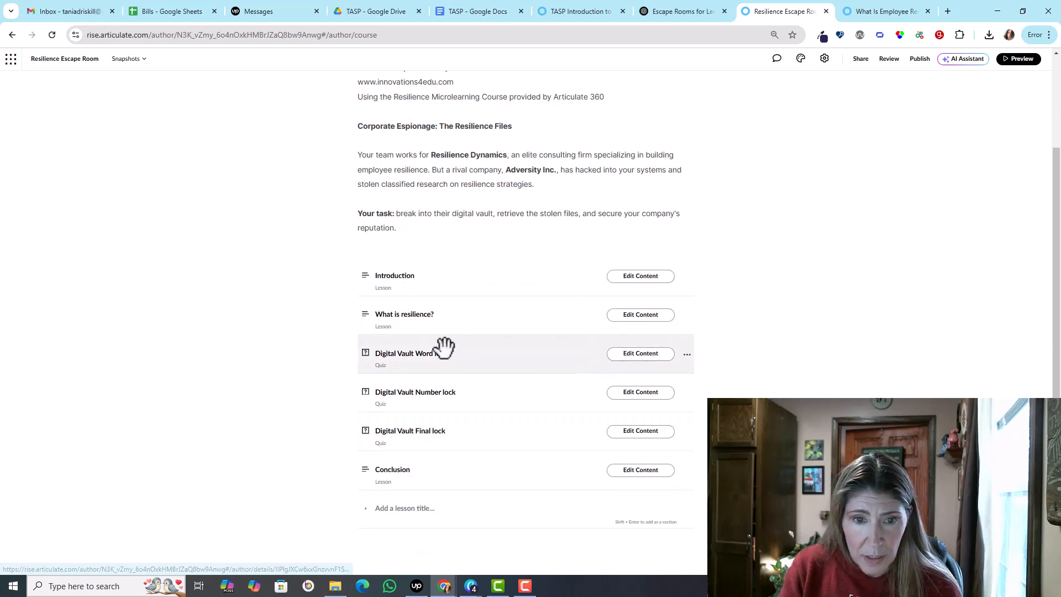
{"action": "left_click", "coordinate": [636, 355]}
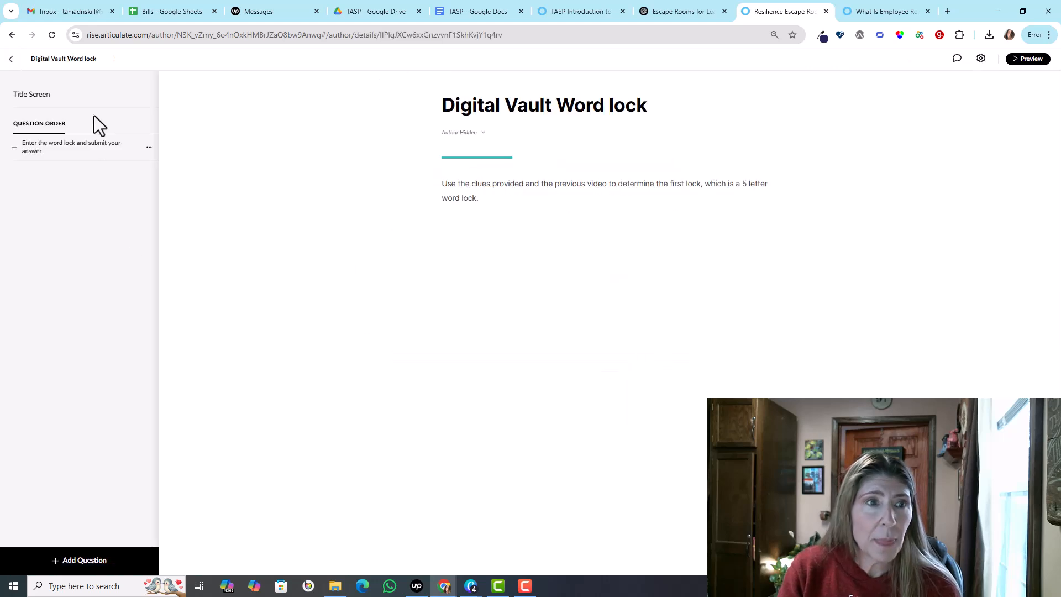
{"action": "left_click", "coordinate": [56, 154]}
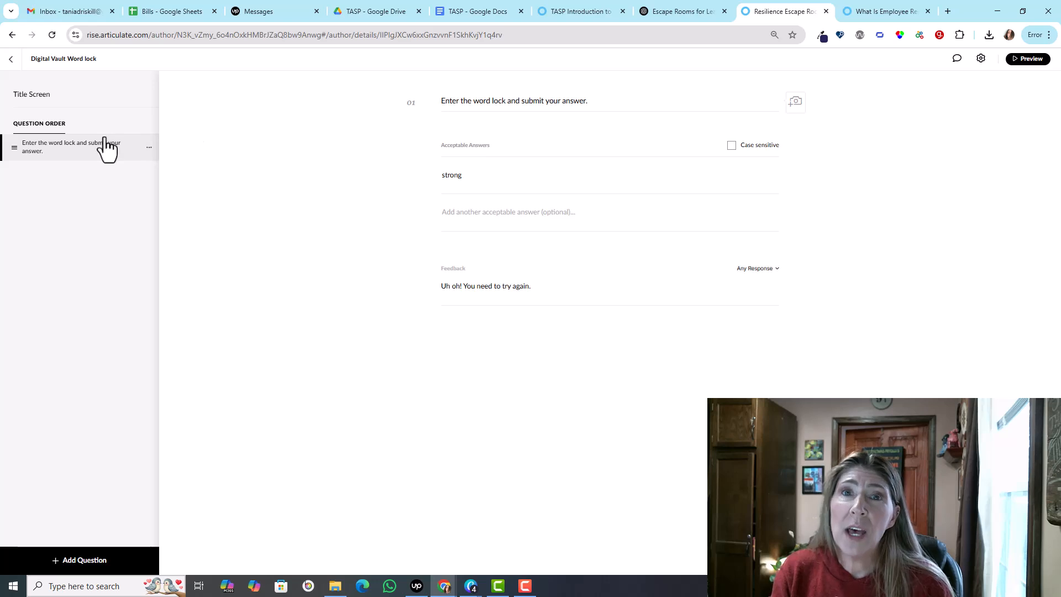
{"action": "left_click", "coordinate": [77, 102]}
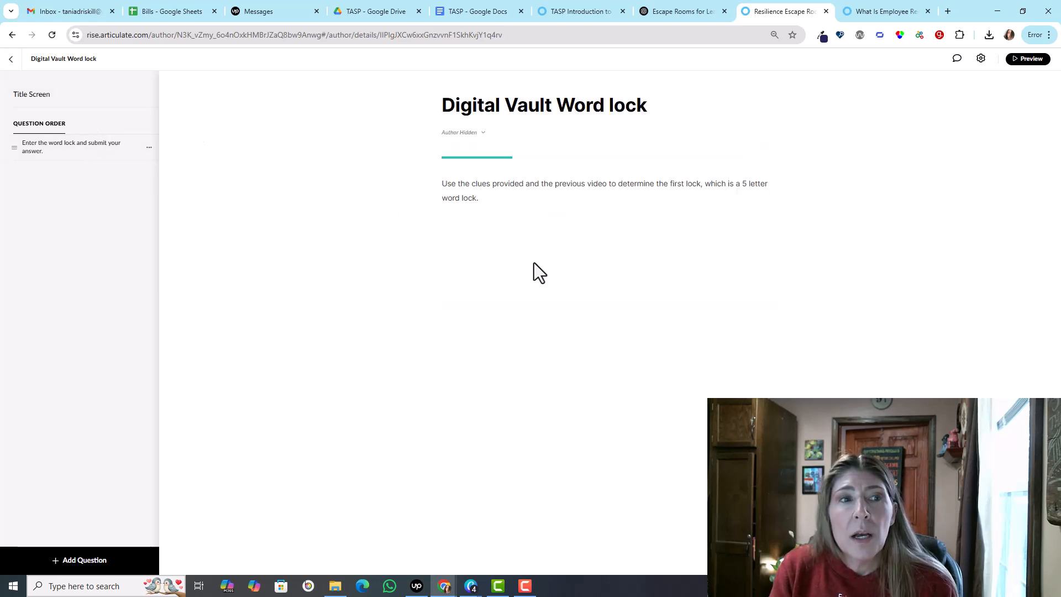
Step: Review the Word lock quiz's settings and its question's acceptable answers, and return to the lesson list in the course outline
{"action": "left_click", "coordinate": [979, 62]}
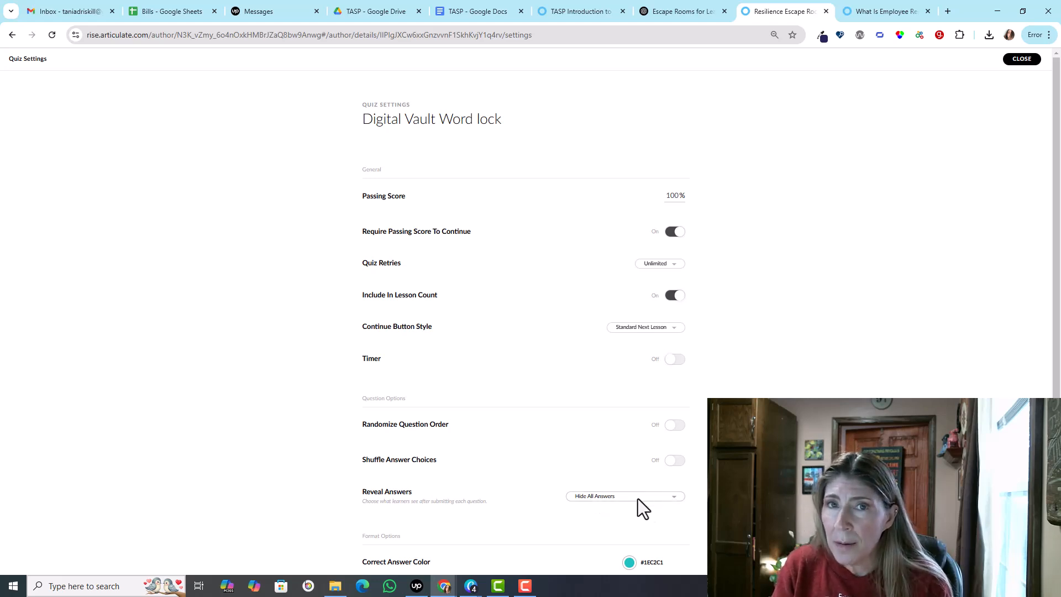
{"action": "left_click", "coordinate": [1019, 59]}
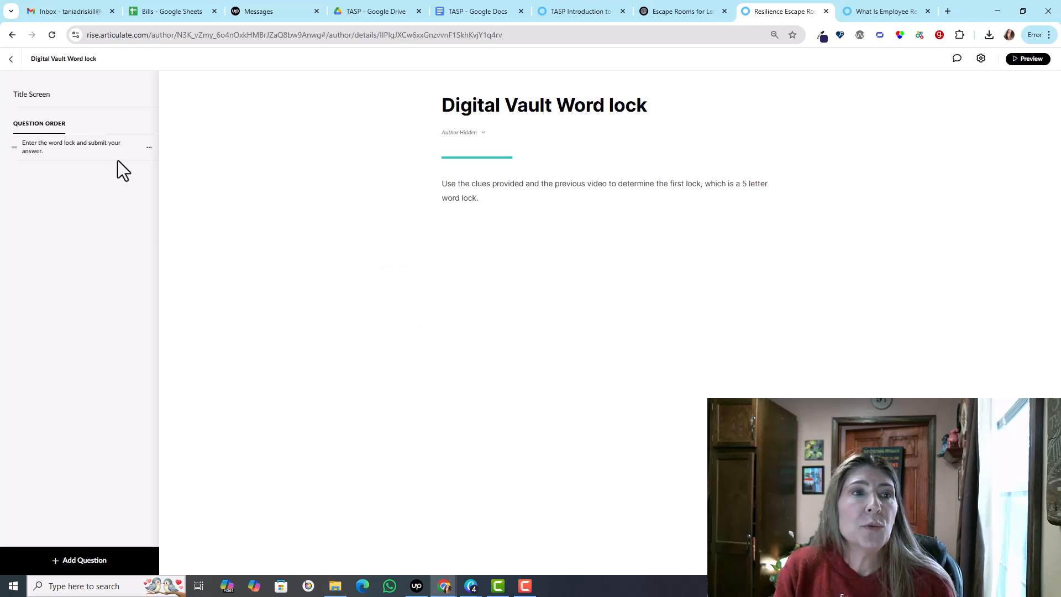
{"action": "left_click", "coordinate": [98, 146]}
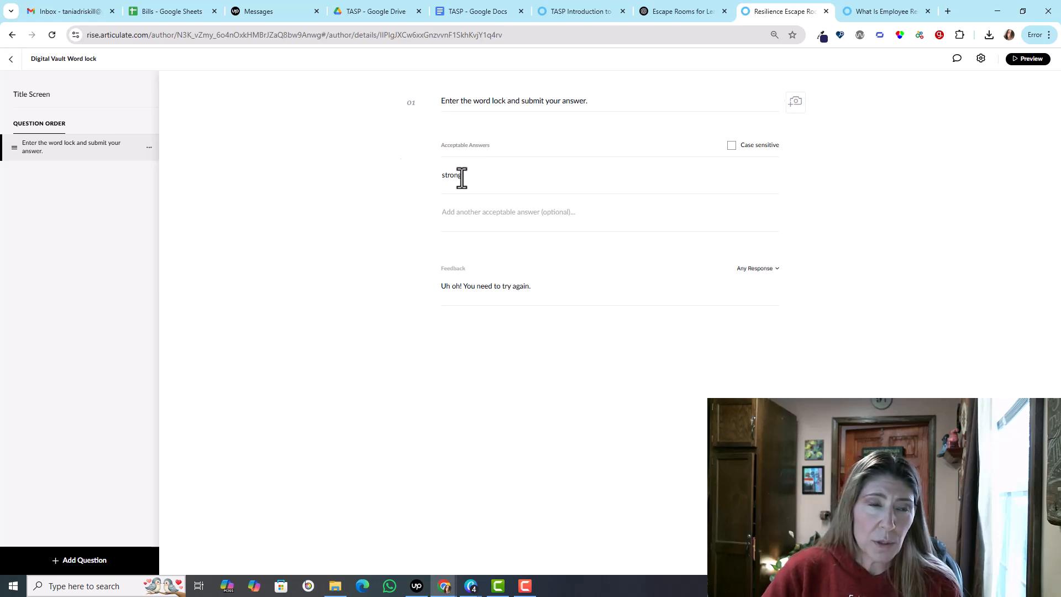
{"action": "left_click", "coordinate": [10, 61]}
{"action": "scroll", "coordinate": [581, 420], "scroll_direction": "down", "scroll_amount": 2}
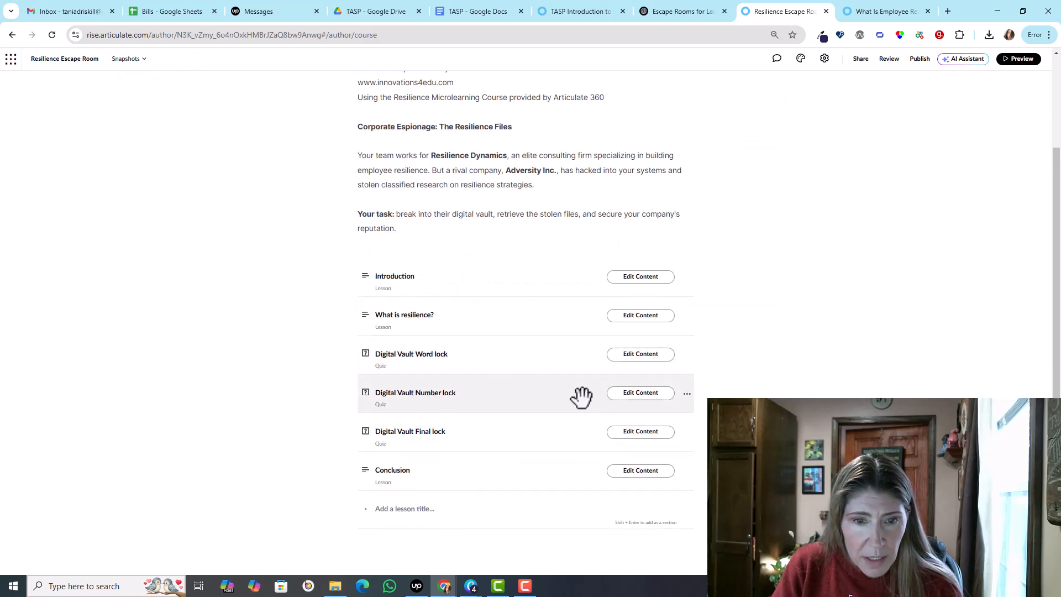
Step: Review the Digital Vault Number lock quiz's question, acceptable answer and quiz settings, and return to the course outline
{"action": "left_click", "coordinate": [633, 395]}
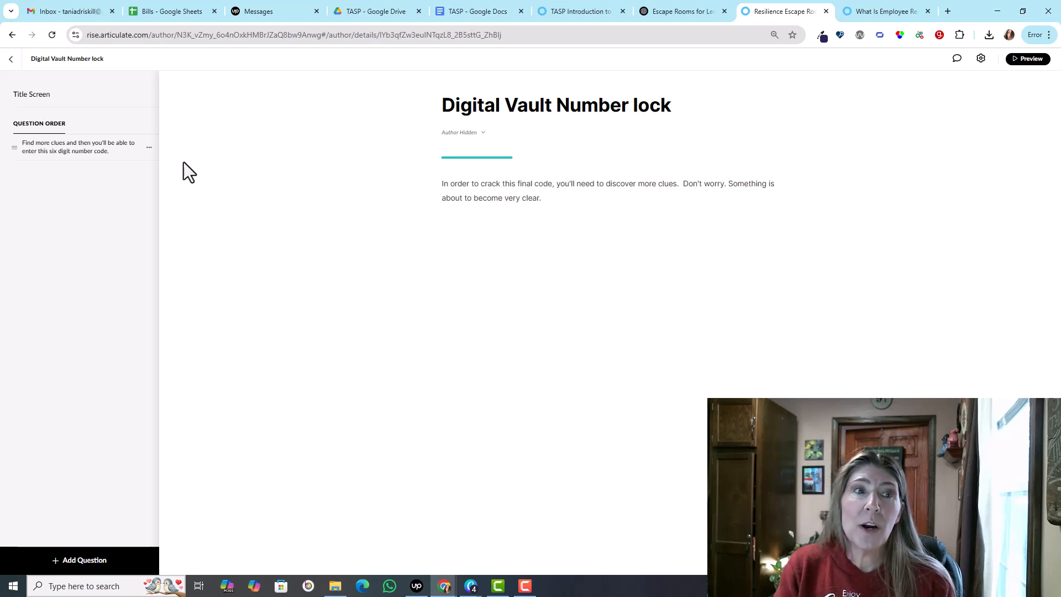
{"action": "left_click", "coordinate": [80, 148]}
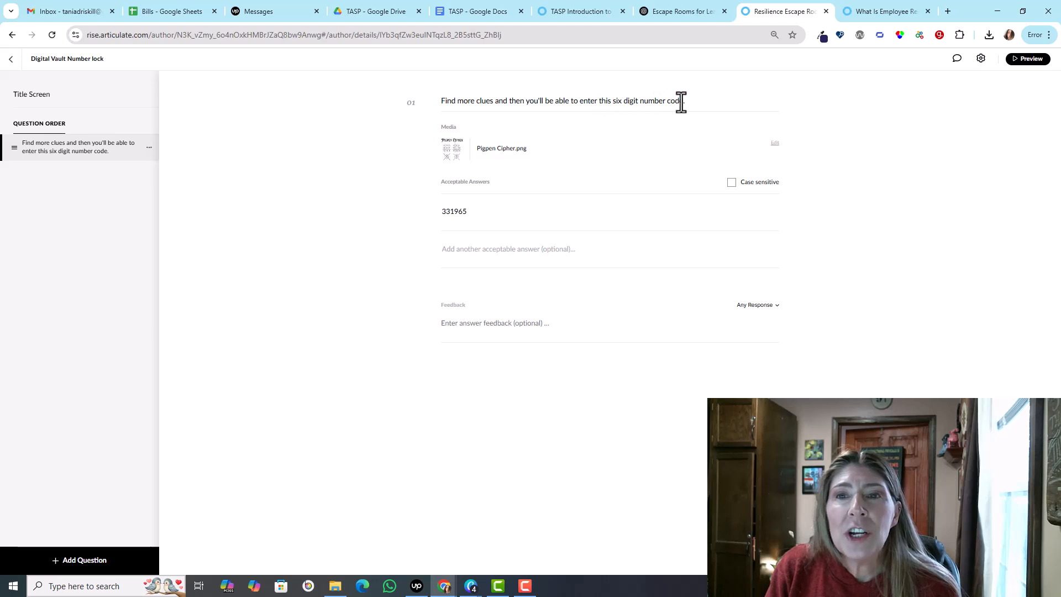
{"action": "left_click", "coordinate": [980, 59]}
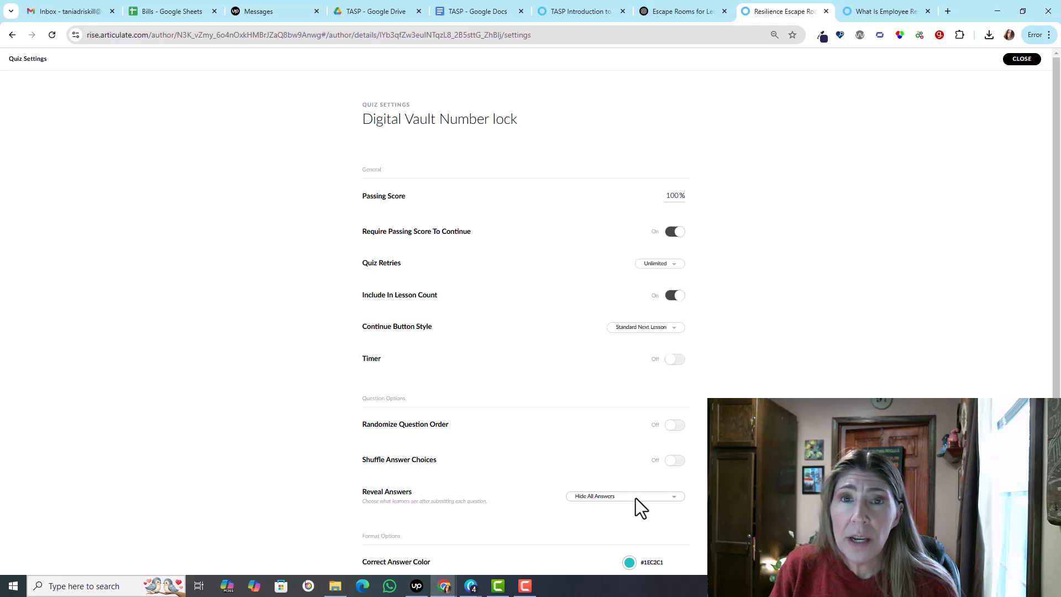
{"action": "left_click", "coordinate": [1022, 59]}
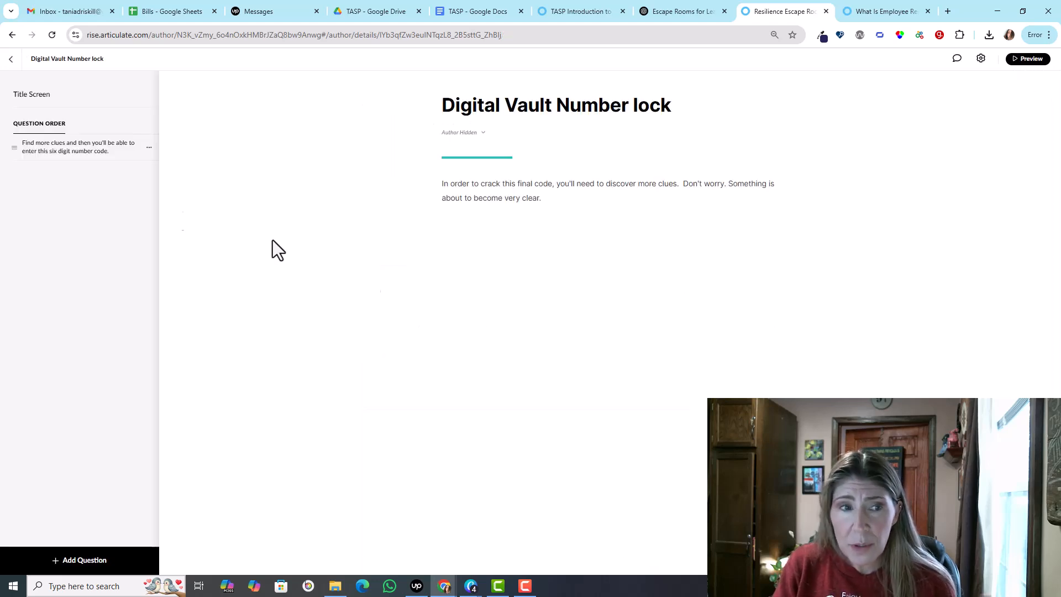
{"action": "left_click", "coordinate": [11, 60]}
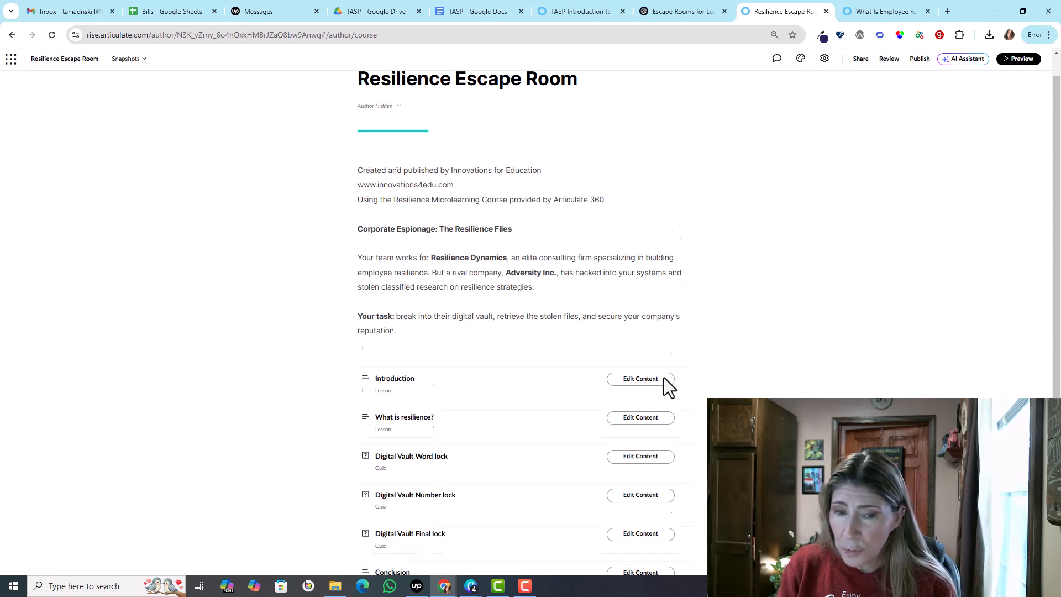
Step: Add a quiz titled "Lock" at the end of the course outline, with the placeholder description "ajfd'ajfd;kajf;djajfkdjafds;a"
{"action": "scroll", "coordinate": [664, 377], "scroll_direction": "down", "scroll_amount": 3}
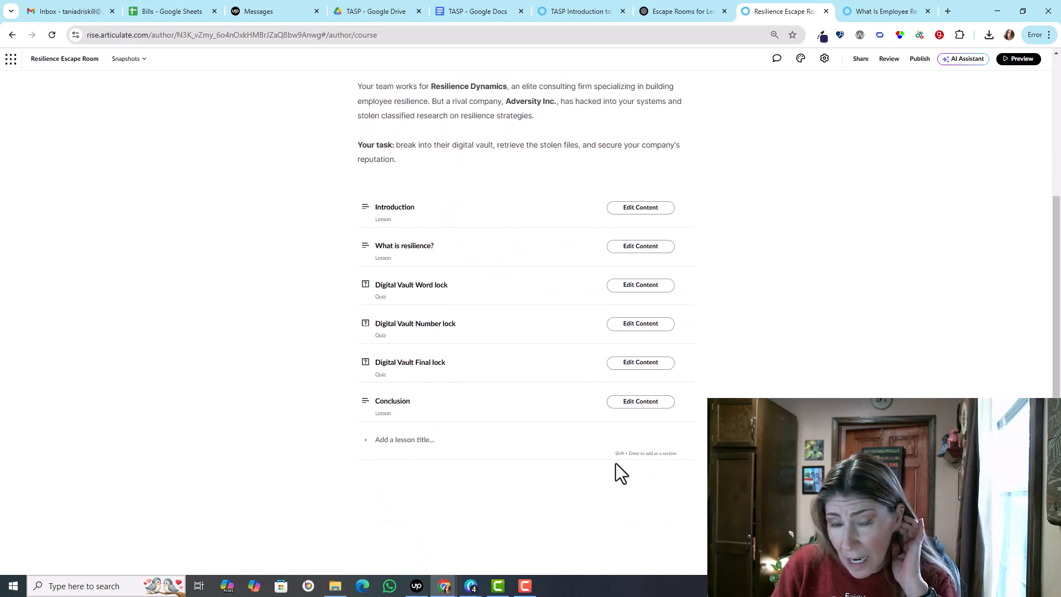
{"action": "left_click", "coordinate": [413, 440]}
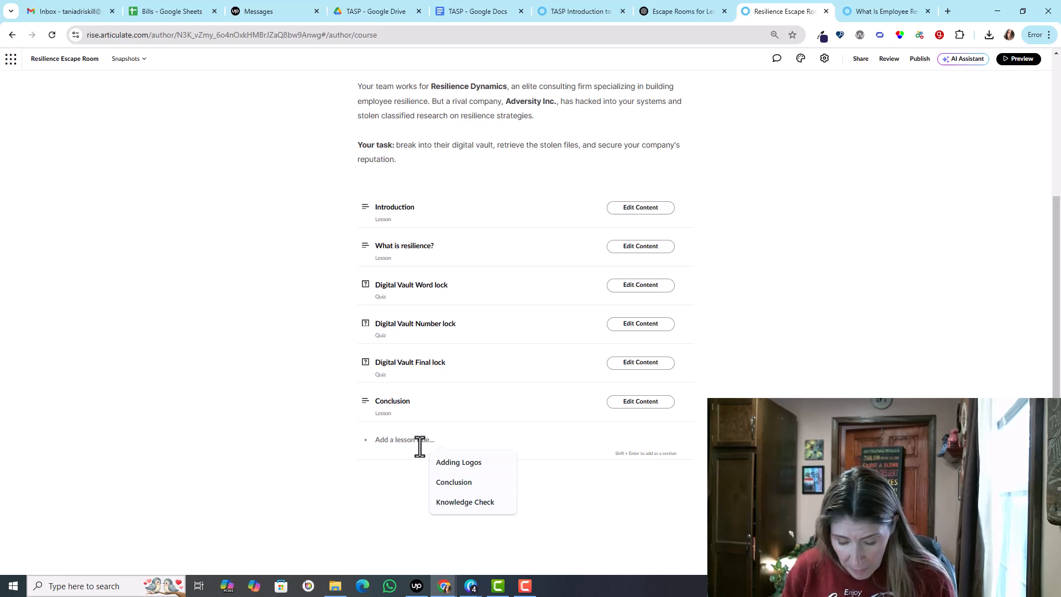
{"action": "type", "text": "Lock"}
{"action": "key", "text": "Return"}
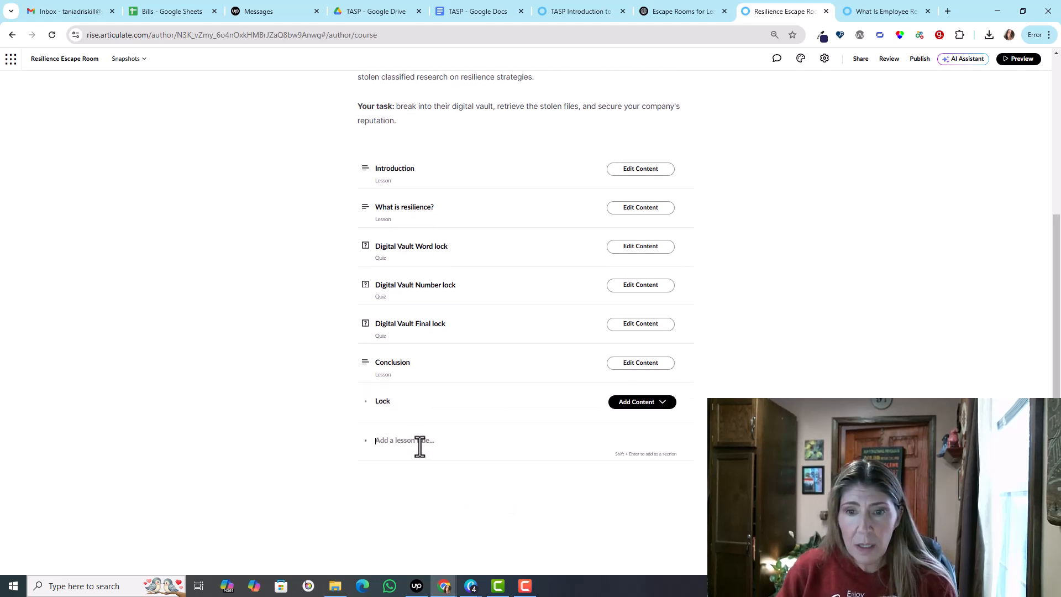
{"action": "left_click", "coordinate": [663, 404]}
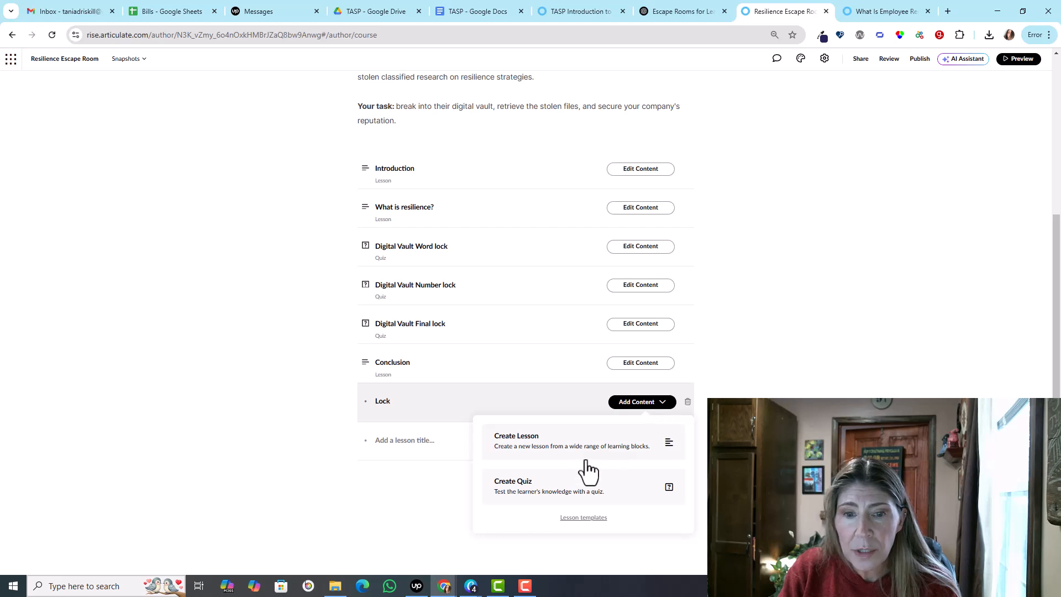
{"action": "left_click", "coordinate": [541, 486]}
{"action": "left_click", "coordinate": [562, 190]}
{"action": "type", "text": "ajfd'ajfd;kajf;djajfkdjafds;a"}
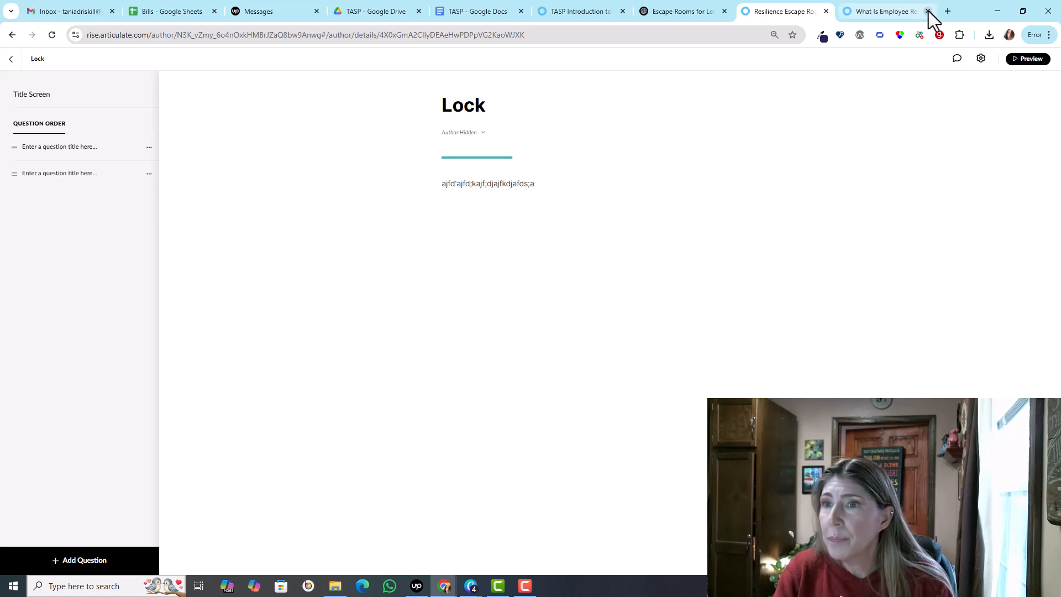
Step: Configure the Lock quiz with a 100% passing score required to continue and Reveal Answers set to Hide All Answers
{"action": "left_click", "coordinate": [981, 59]}
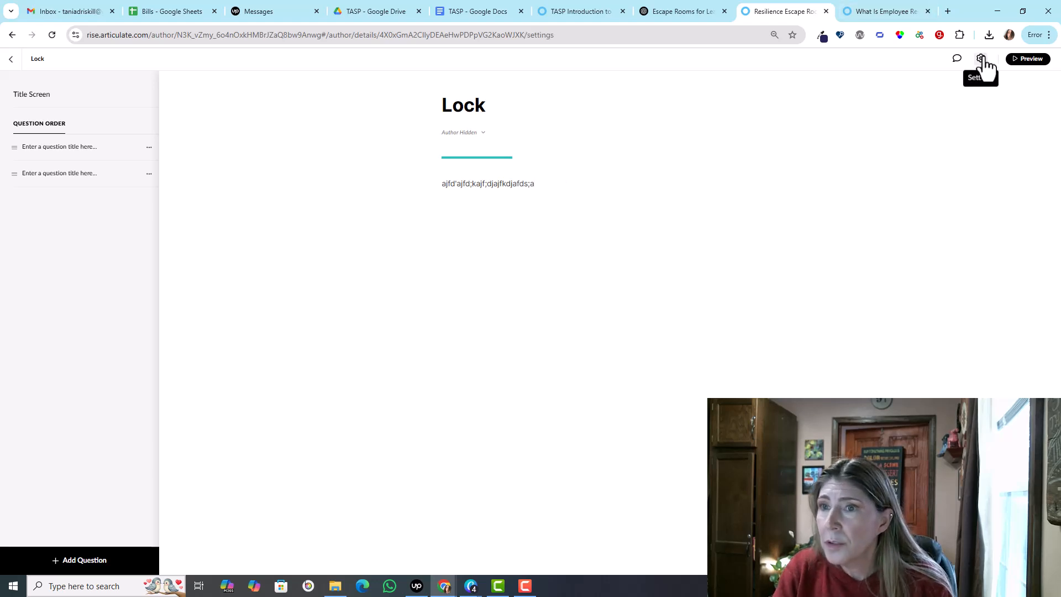
{"action": "left_click", "coordinate": [671, 197]}
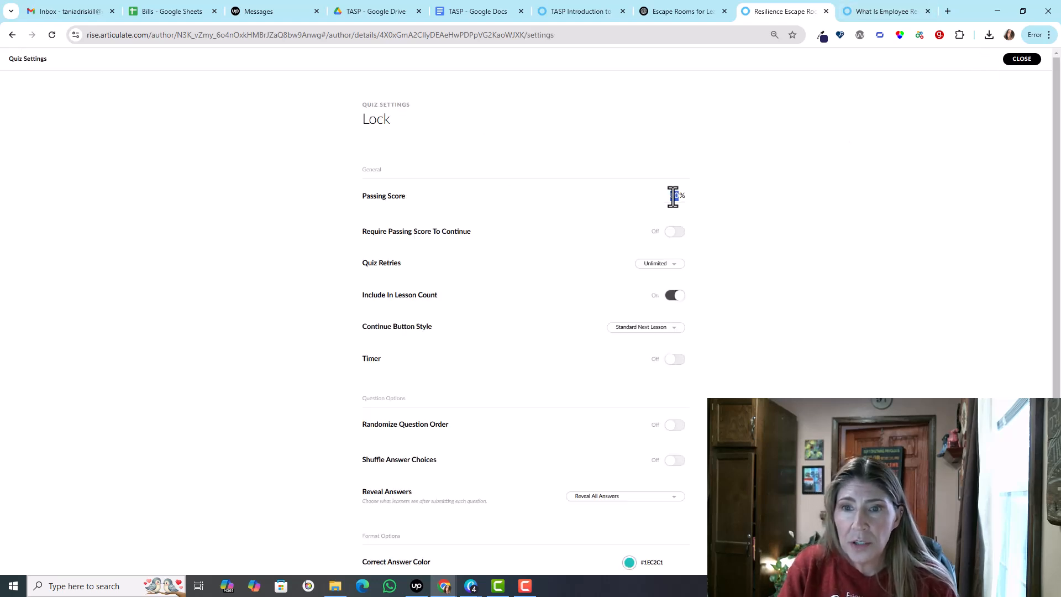
{"action": "left_click", "coordinate": [676, 233]}
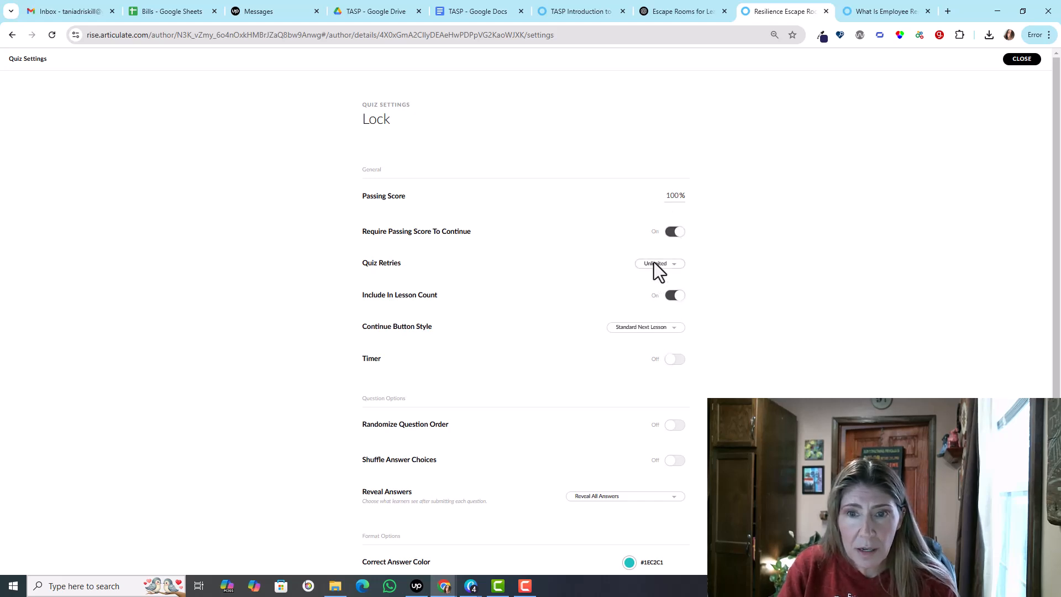
{"action": "left_click", "coordinate": [643, 496]}
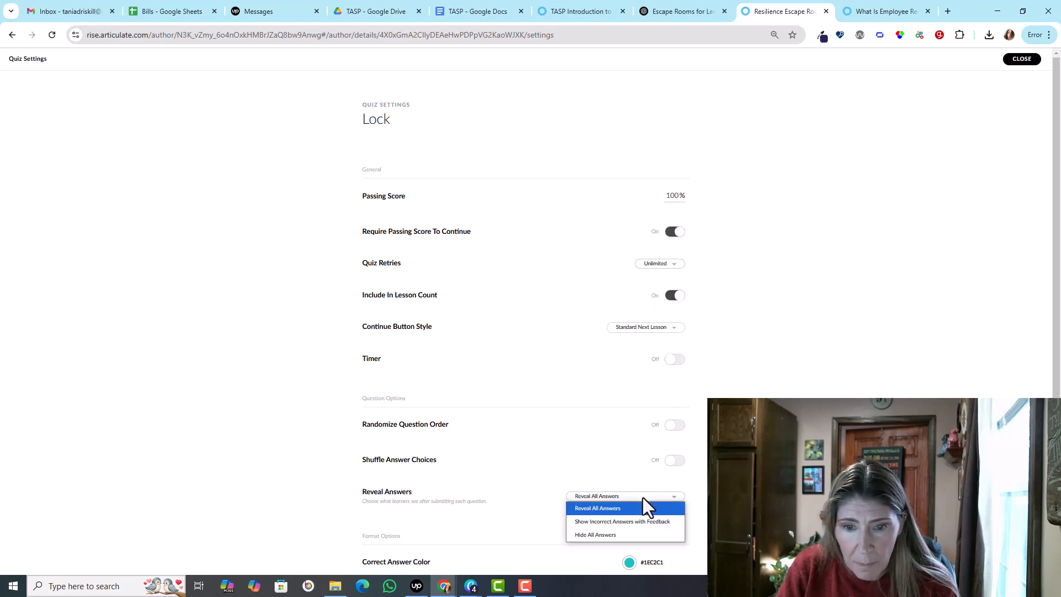
{"action": "left_click", "coordinate": [615, 534]}
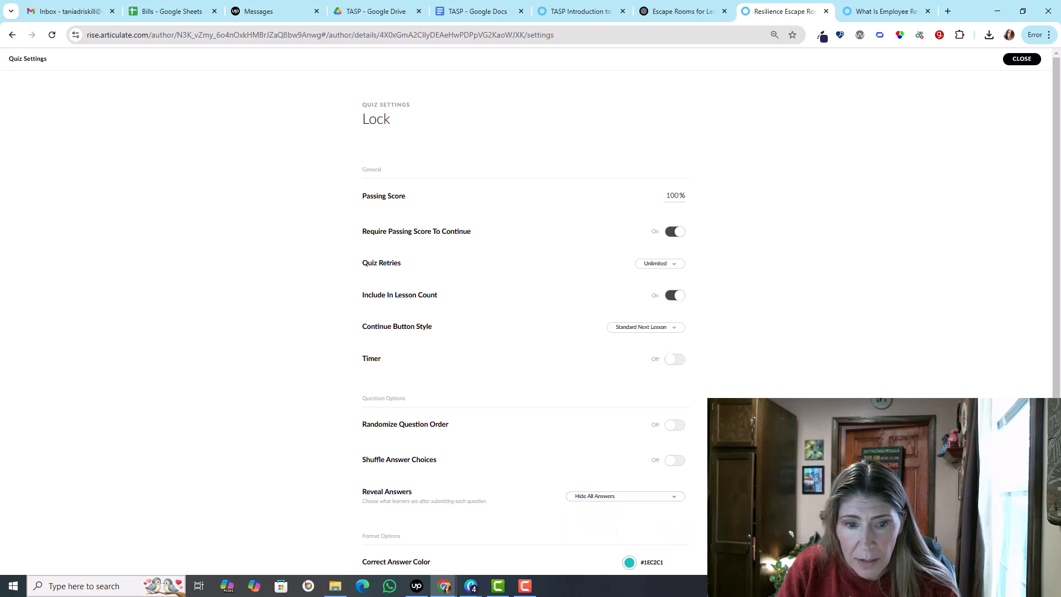
{"action": "left_click", "coordinate": [1021, 59]}
Step: Delete both default questions from the Lock quiz
{"action": "left_click", "coordinate": [149, 147]}
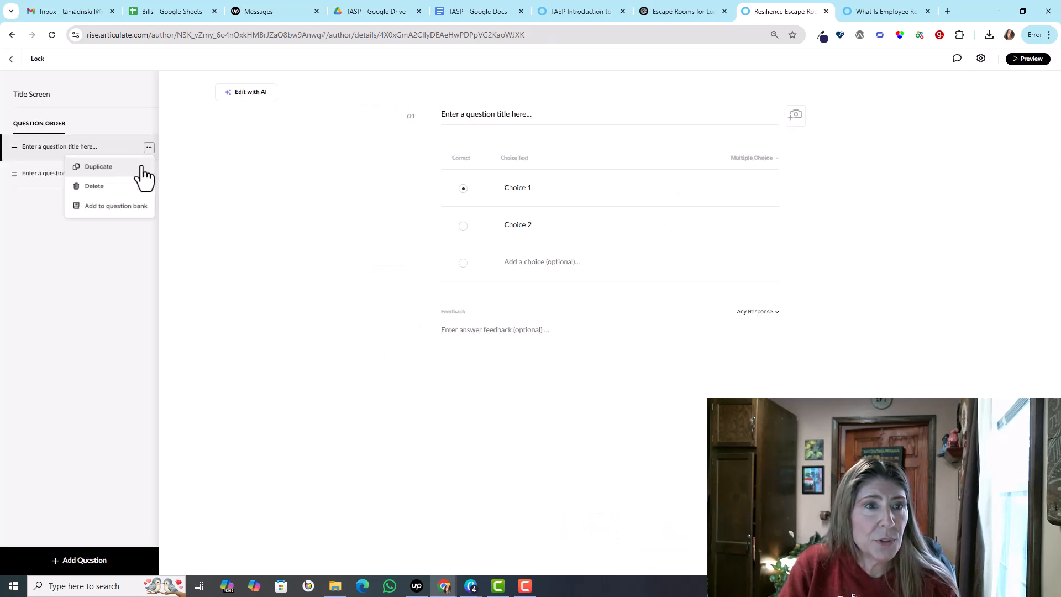
{"action": "left_click", "coordinate": [121, 187]}
{"action": "left_click", "coordinate": [148, 148]}
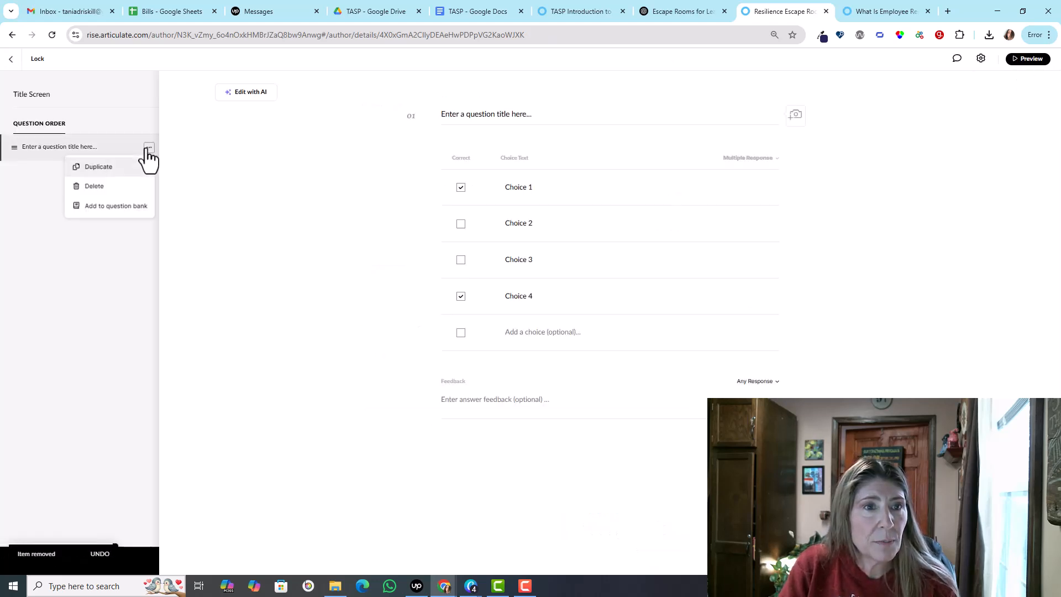
{"action": "left_click", "coordinate": [126, 188]}
Step: Add a fill in the blank question titled "What is the 8 digit code?" to the Lock quiz
{"action": "left_click", "coordinate": [141, 552]}
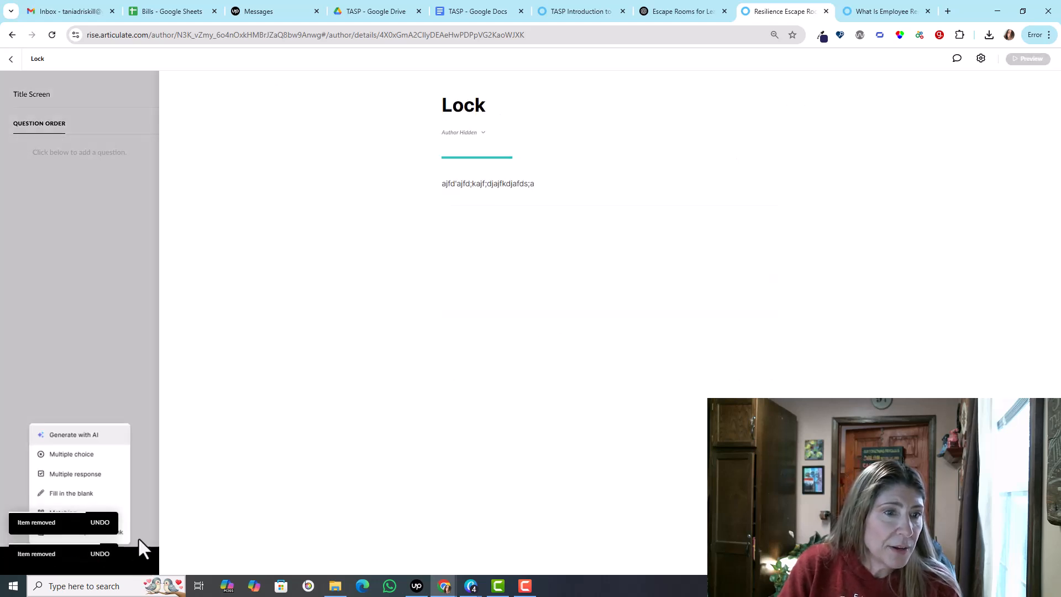
{"action": "left_click", "coordinate": [91, 494]}
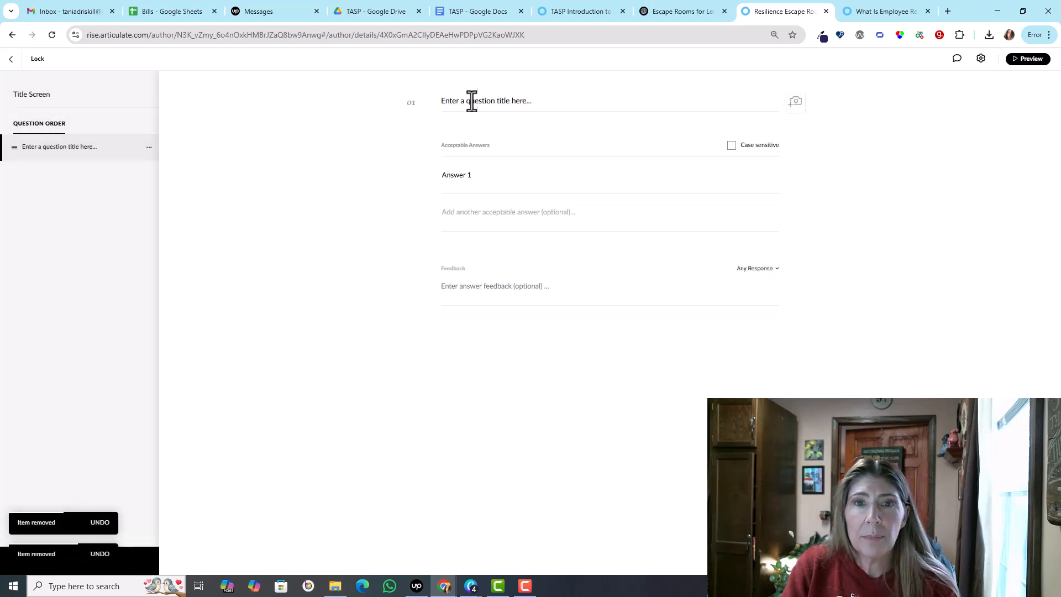
{"action": "left_click_drag", "start_coordinate": [538, 101], "coordinate": [432, 106]}
{"action": "type", "text": "What is the 8 digit code?"}
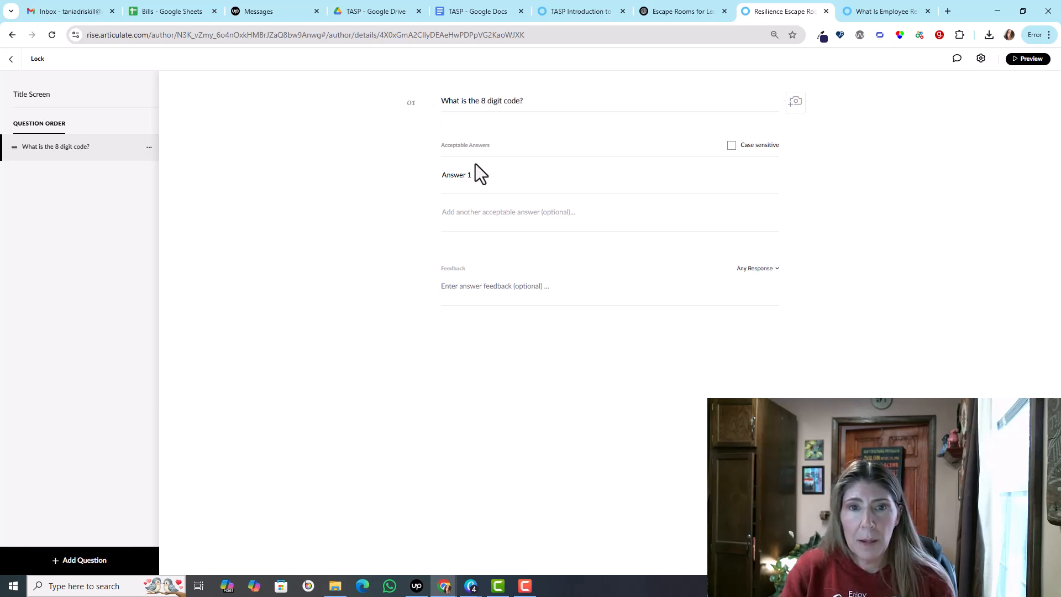
Step: Set the question's acceptable answer to the placeholder "jfkskskle" and return to the course outline
{"action": "left_click_drag", "start_coordinate": [475, 175], "coordinate": [434, 175]}
{"action": "type", "text": "jfkskskle"}
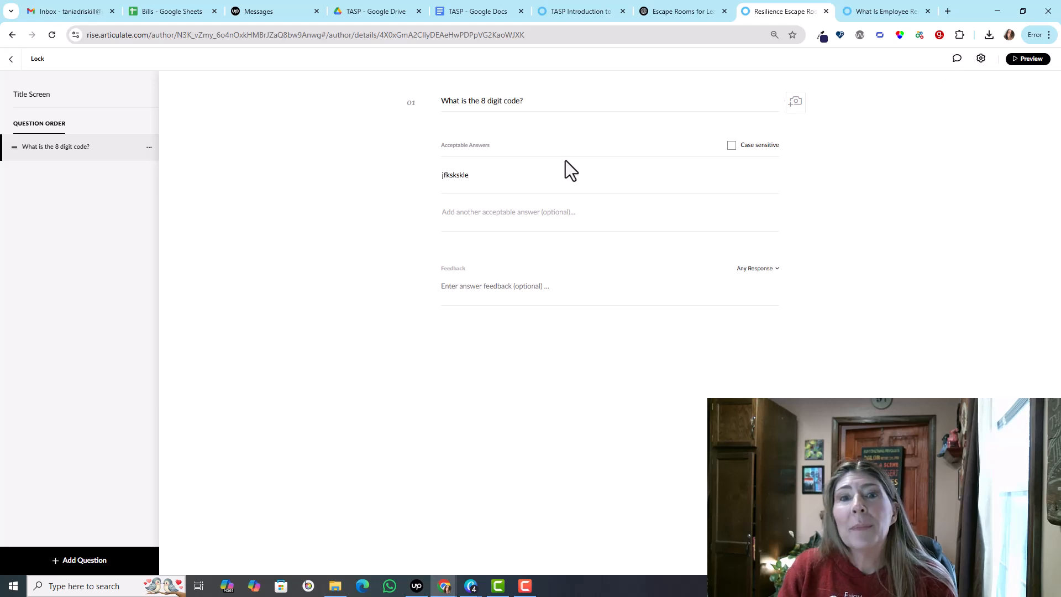
{"action": "left_click", "coordinate": [10, 60]}
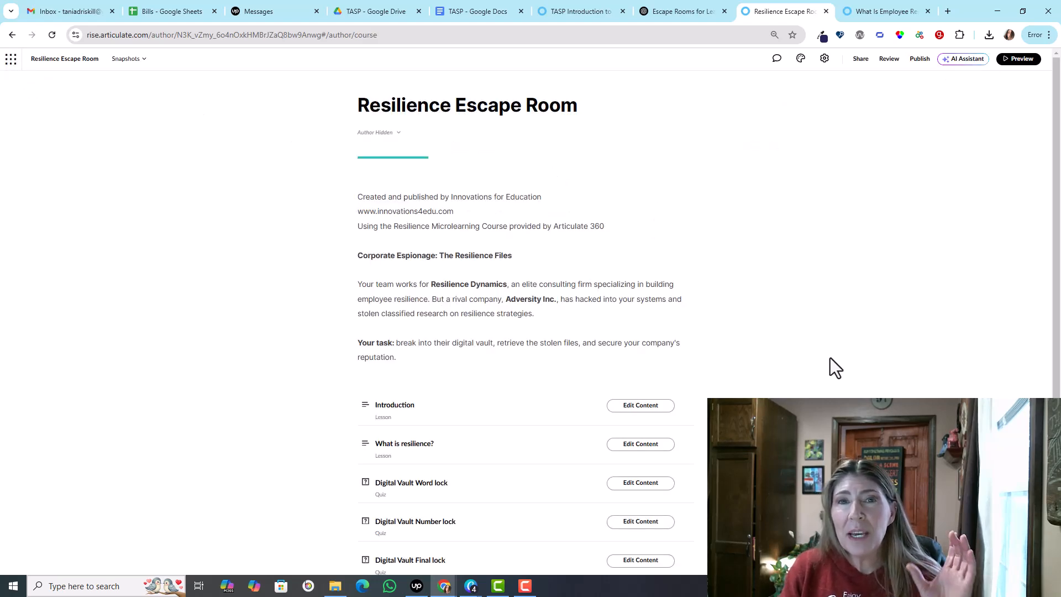